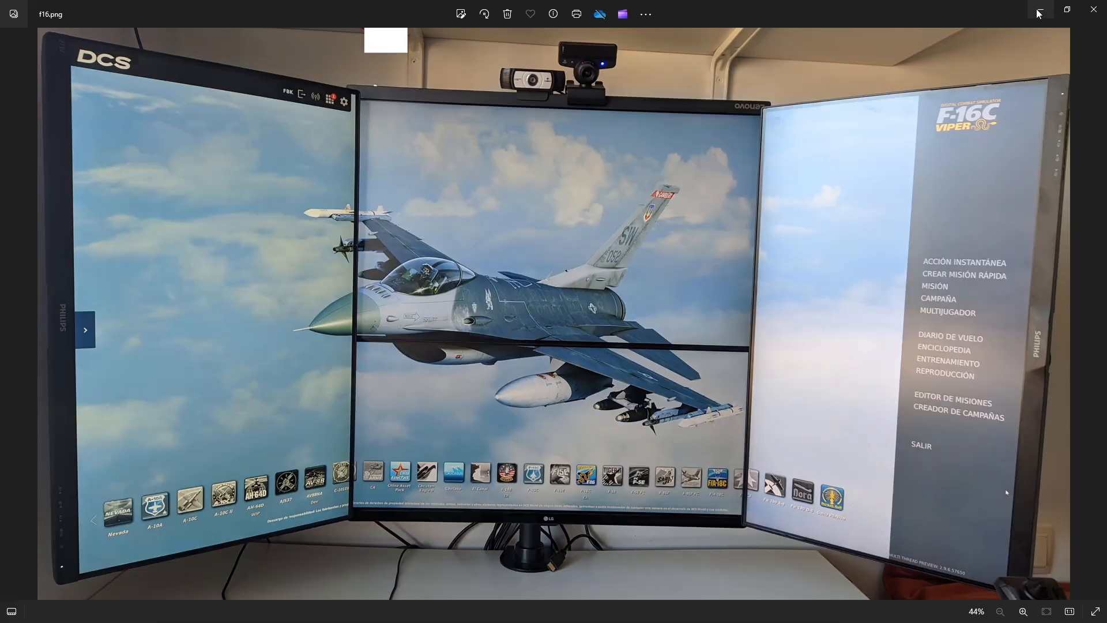
Minimize the f16.png photo and switch to the Multi-Monitor Calculator in the browser
click(1038, 14)
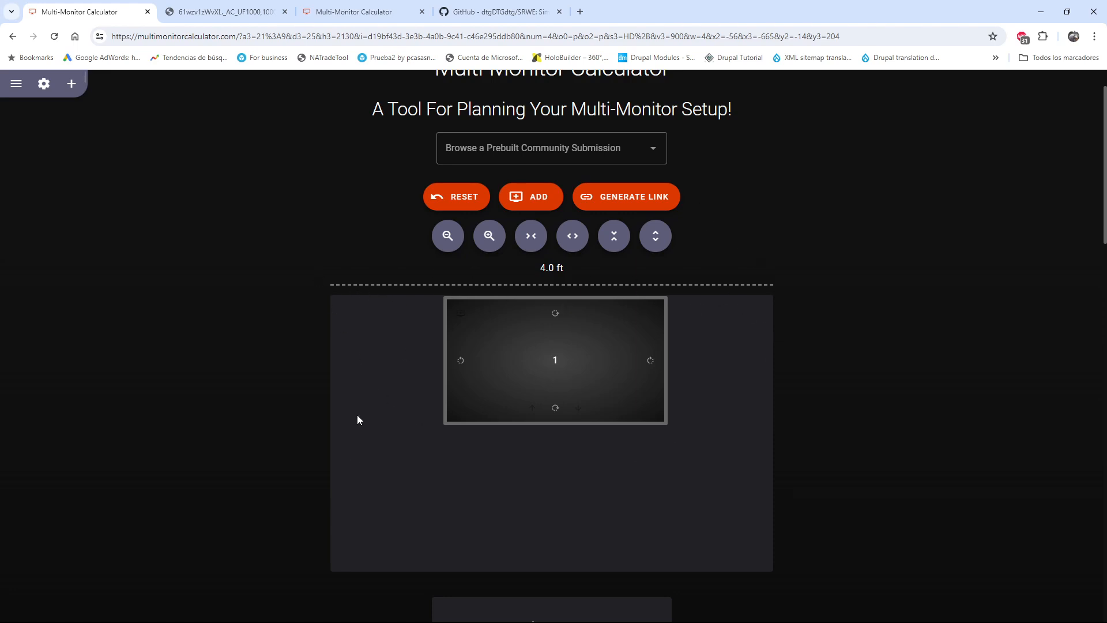
Try widening the desk area to 5.0 ft, and return it to 4.0 ft
click(572, 242)
click(573, 242)
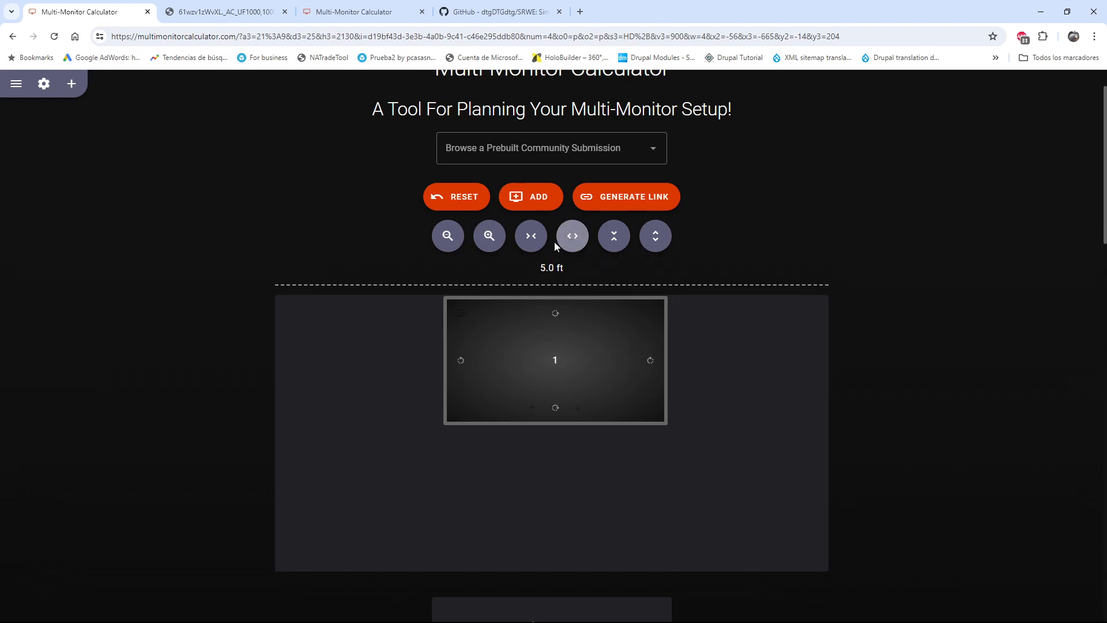
click(530, 243)
click(530, 242)
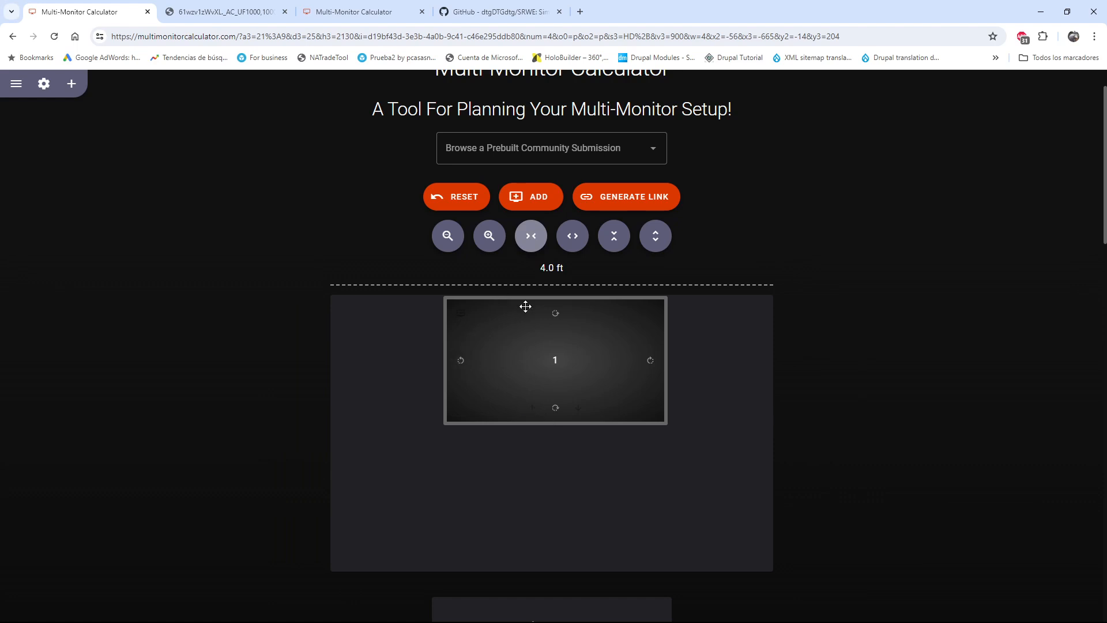
Look over Monitor 1's settings and add a second monitor to the layout
scroll(587, 403, down, 3)
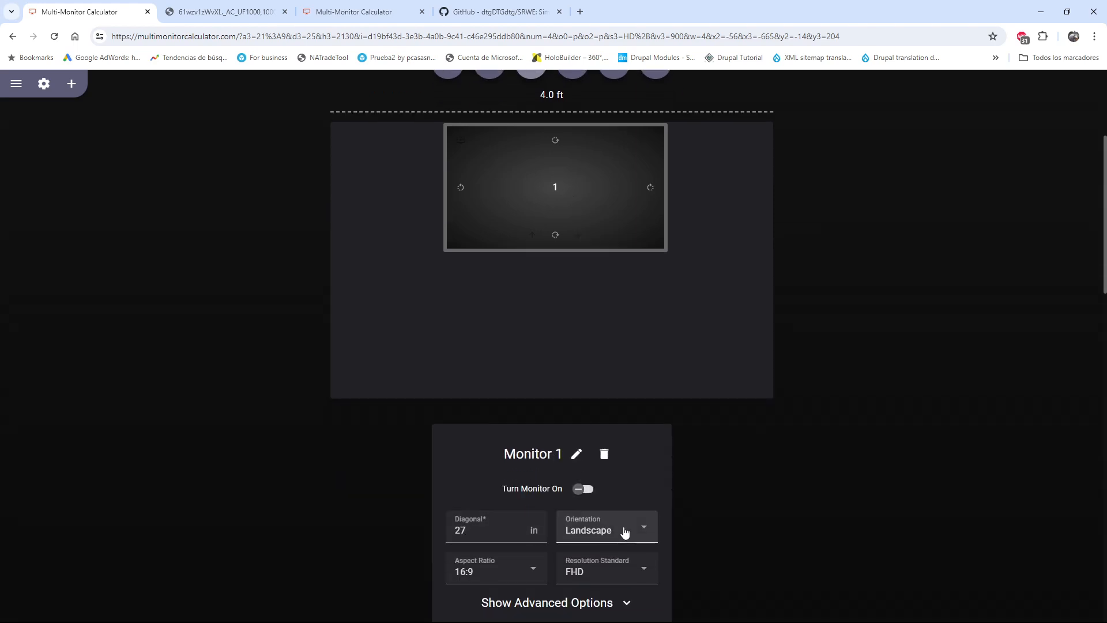
scroll(589, 460, down, 1)
scroll(485, 502, down, 2)
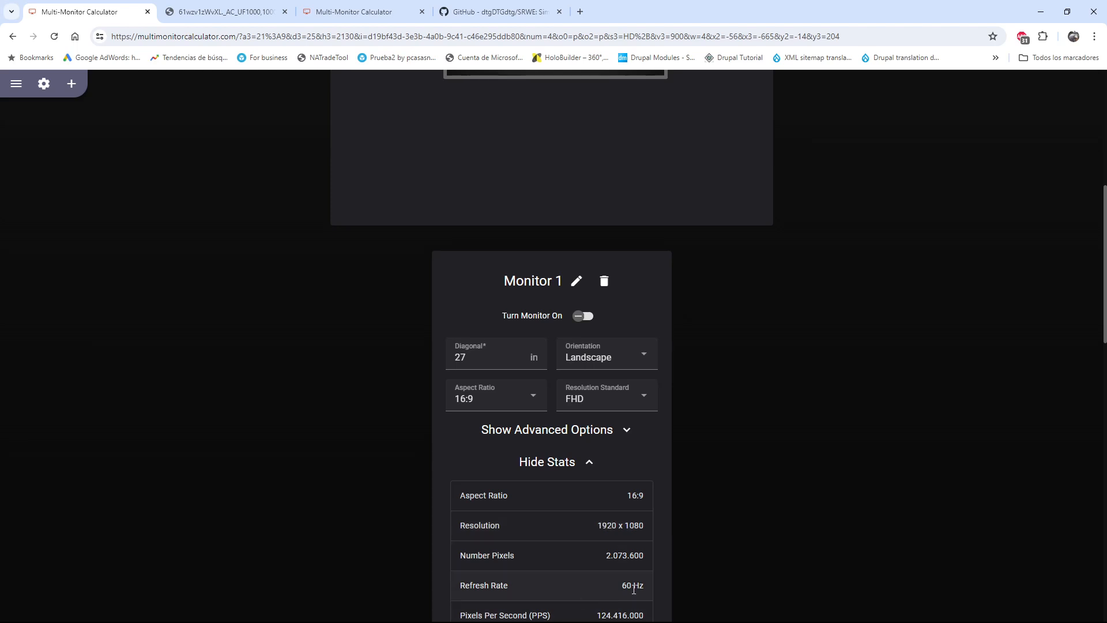
scroll(646, 583, up, 5)
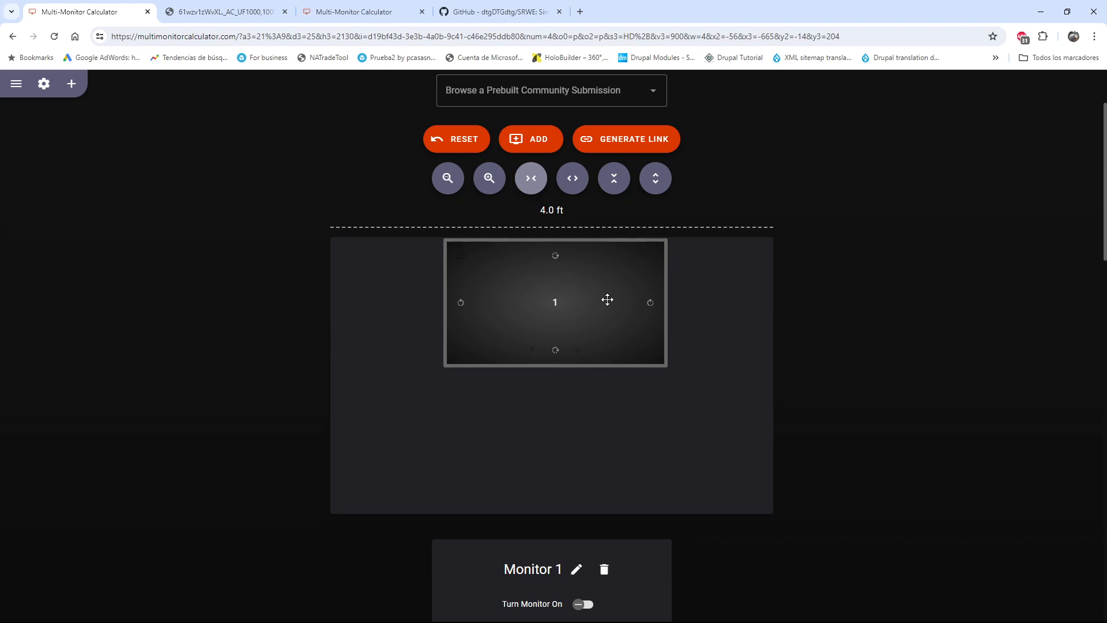
click(522, 142)
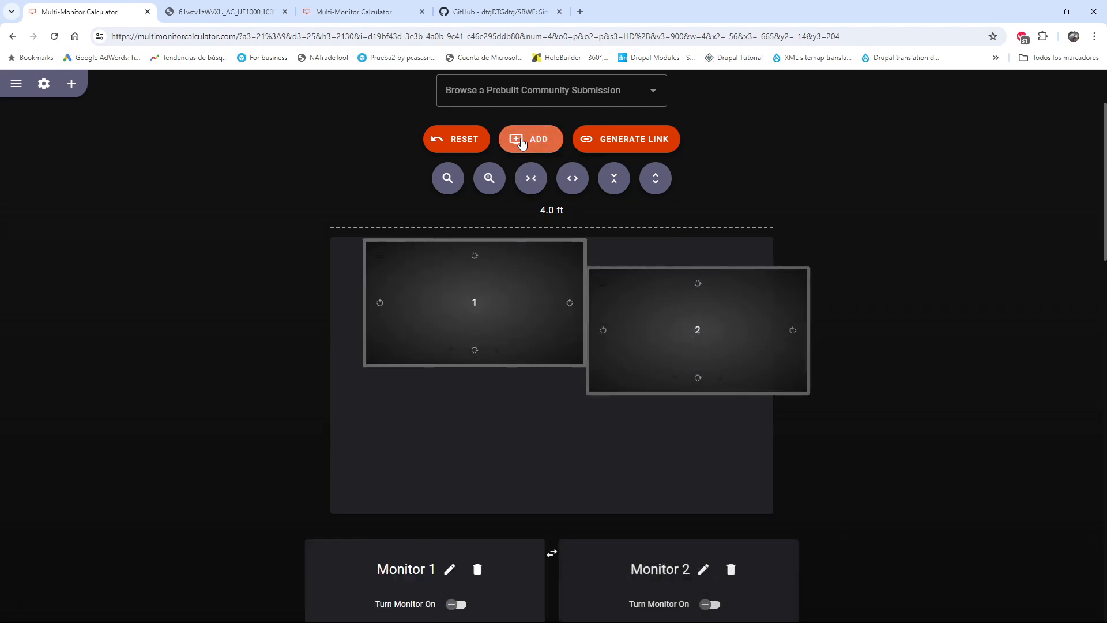
Set Monitor 2's orientation to Portrait and arrange it flush against the left side of Monitor 1
scroll(690, 369, down, 3)
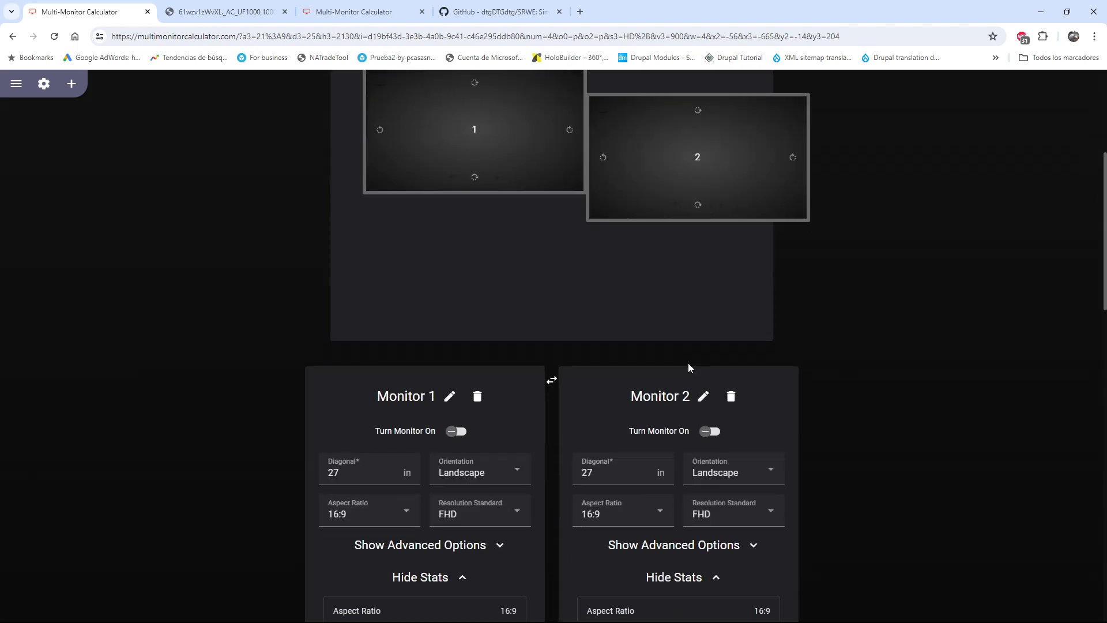
scroll(756, 398, up, 5)
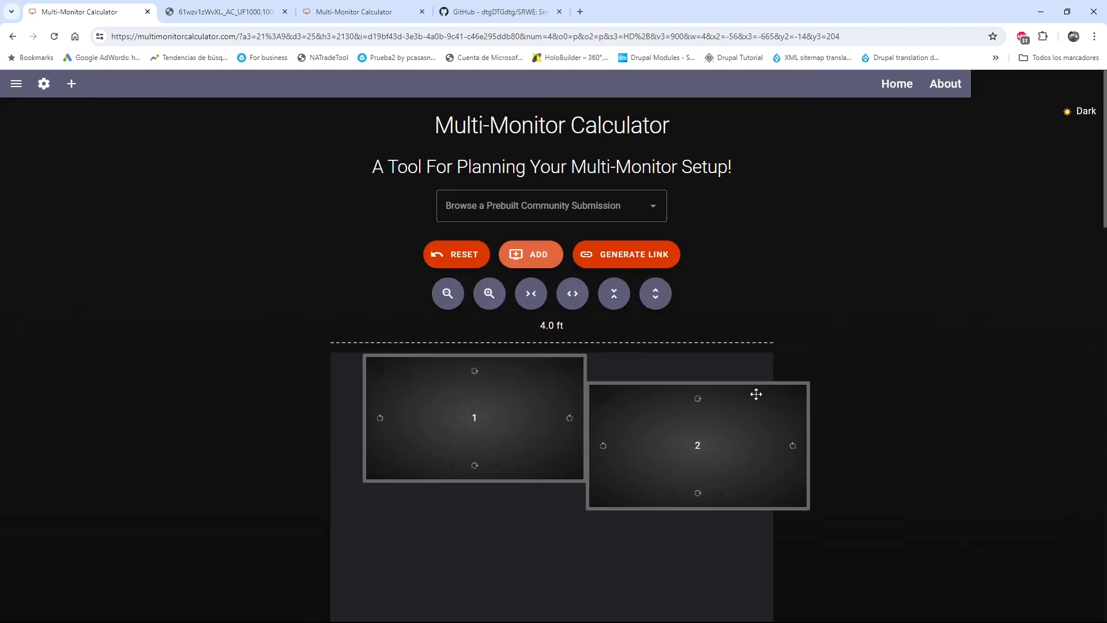
scroll(753, 388, down, 6)
scroll(750, 383, down, 6)
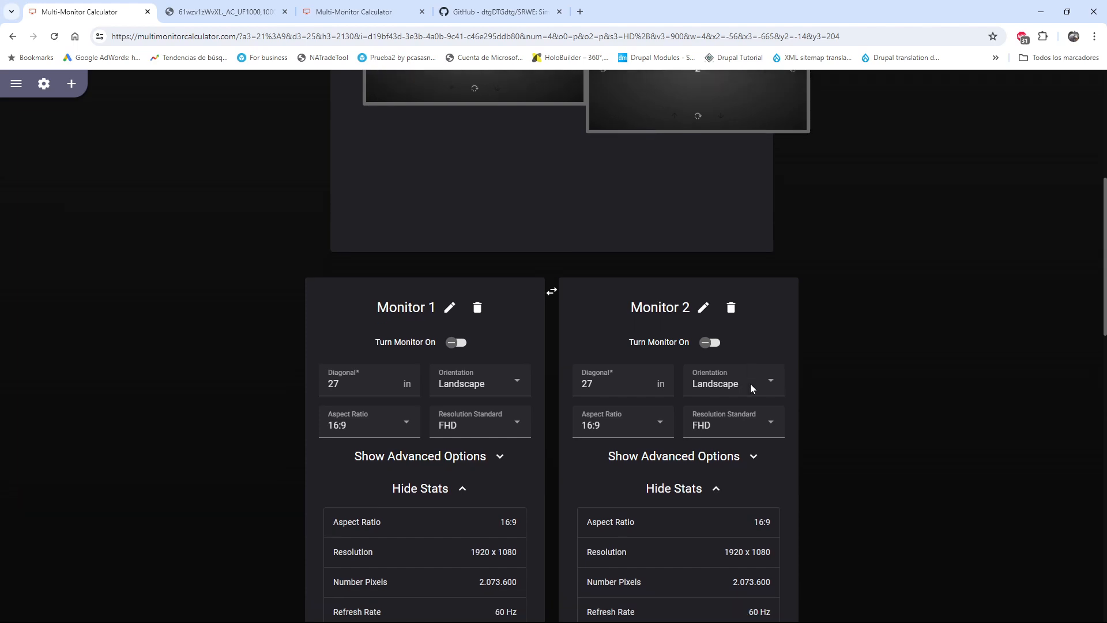
scroll(751, 389, down, 3)
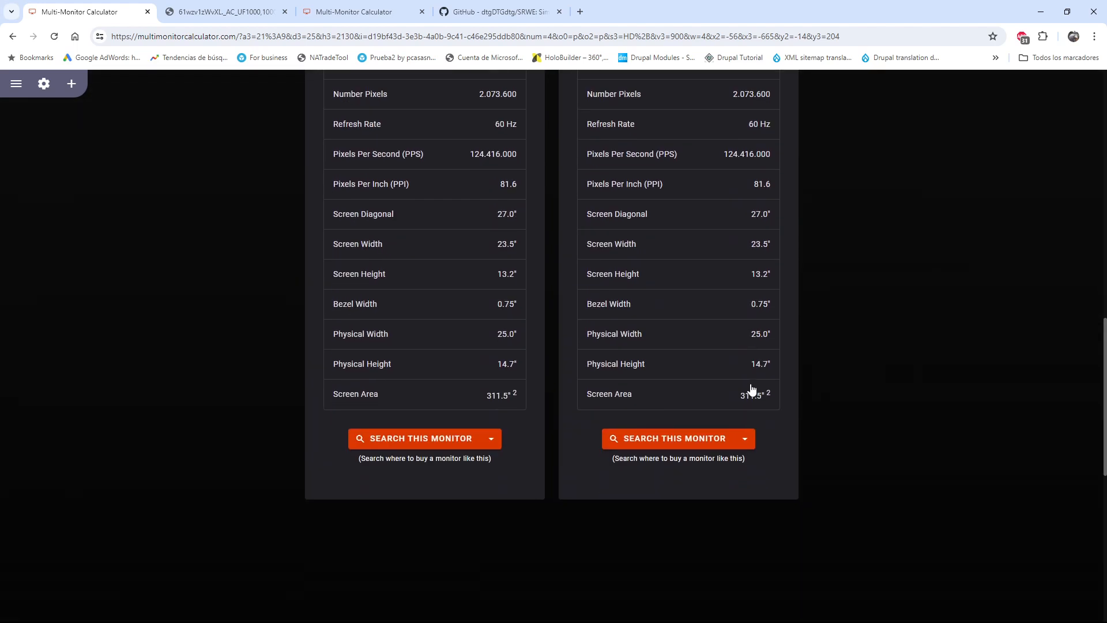
scroll(751, 387, up, 6)
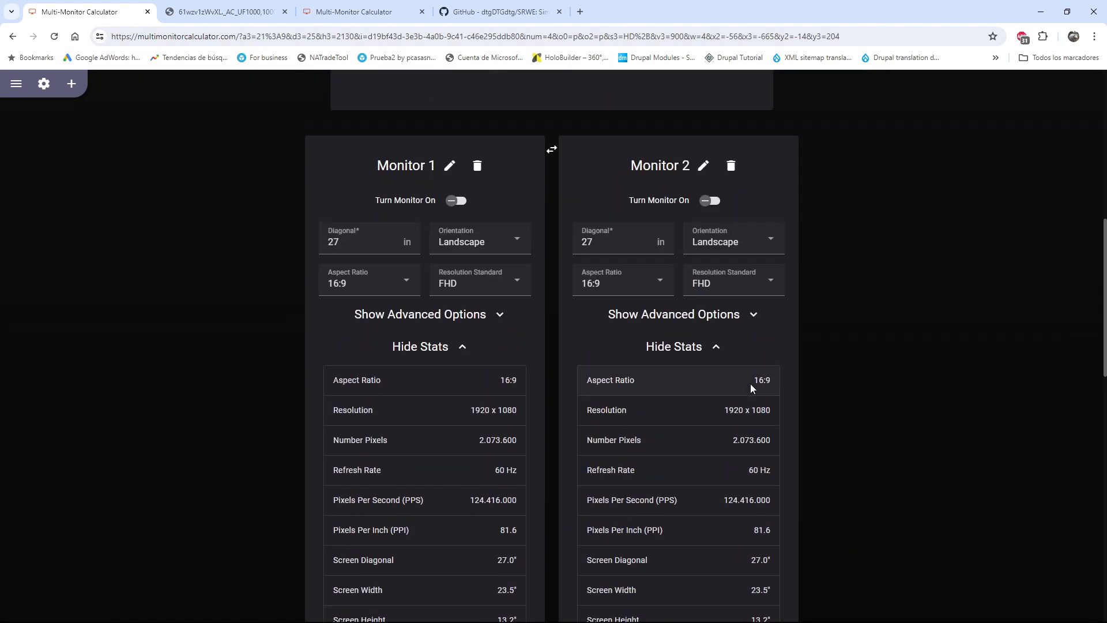
scroll(751, 384, up, 5)
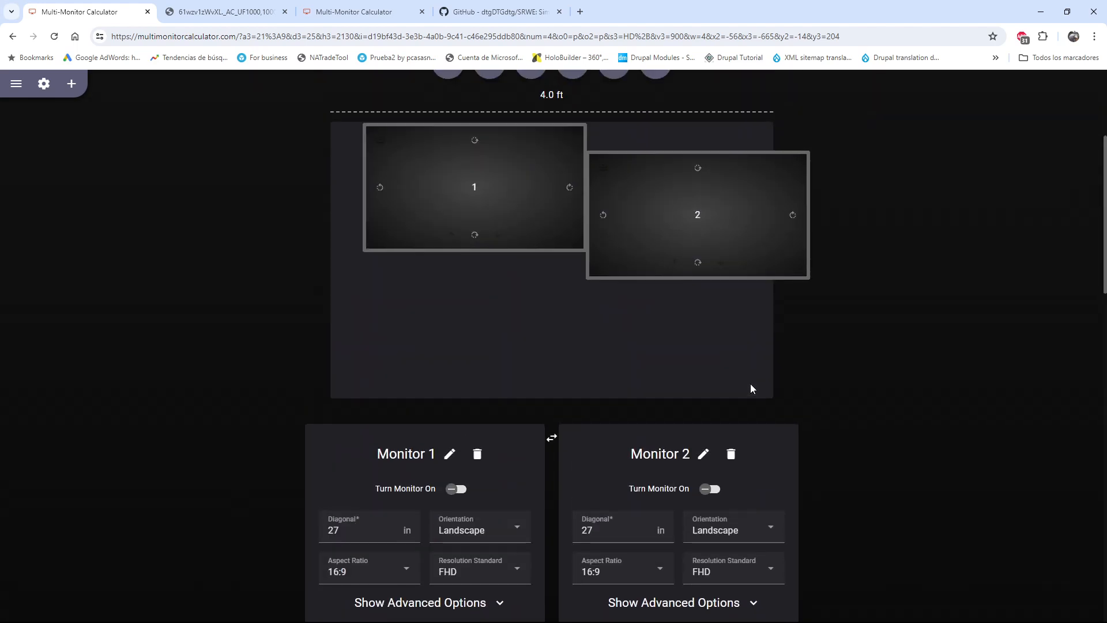
click(754, 526)
click(720, 492)
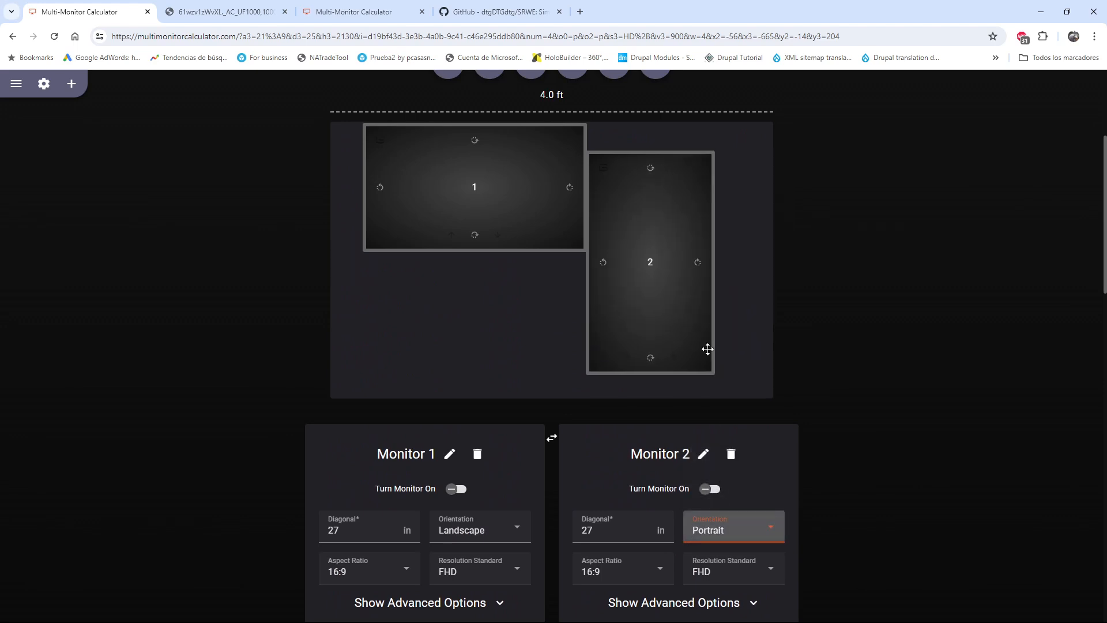
drag(713, 233, 451, 234)
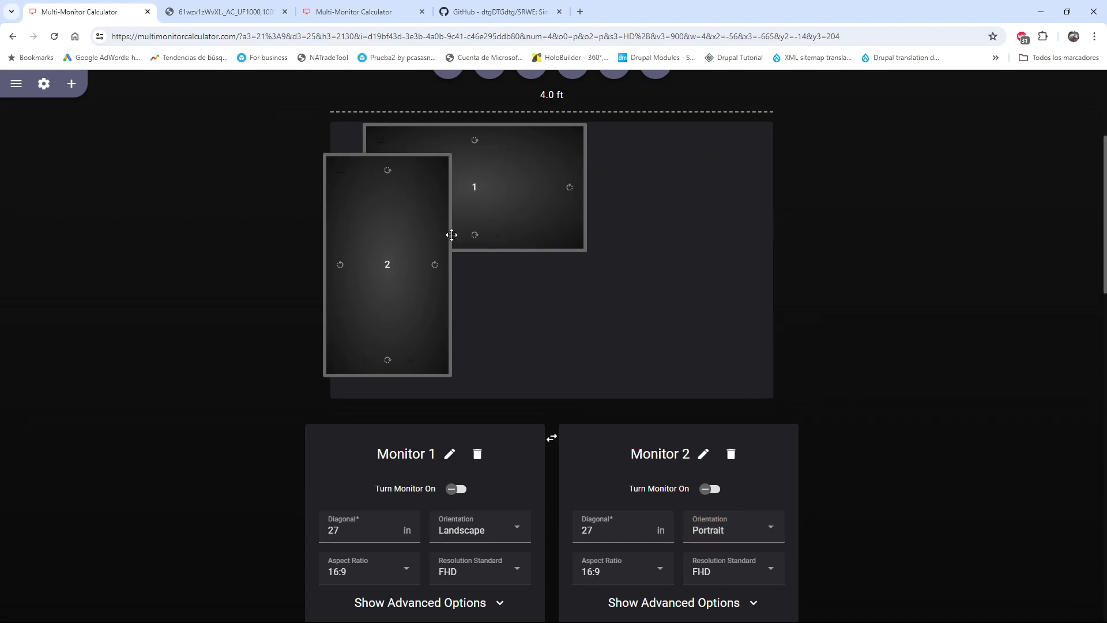
drag(554, 246, 630, 277)
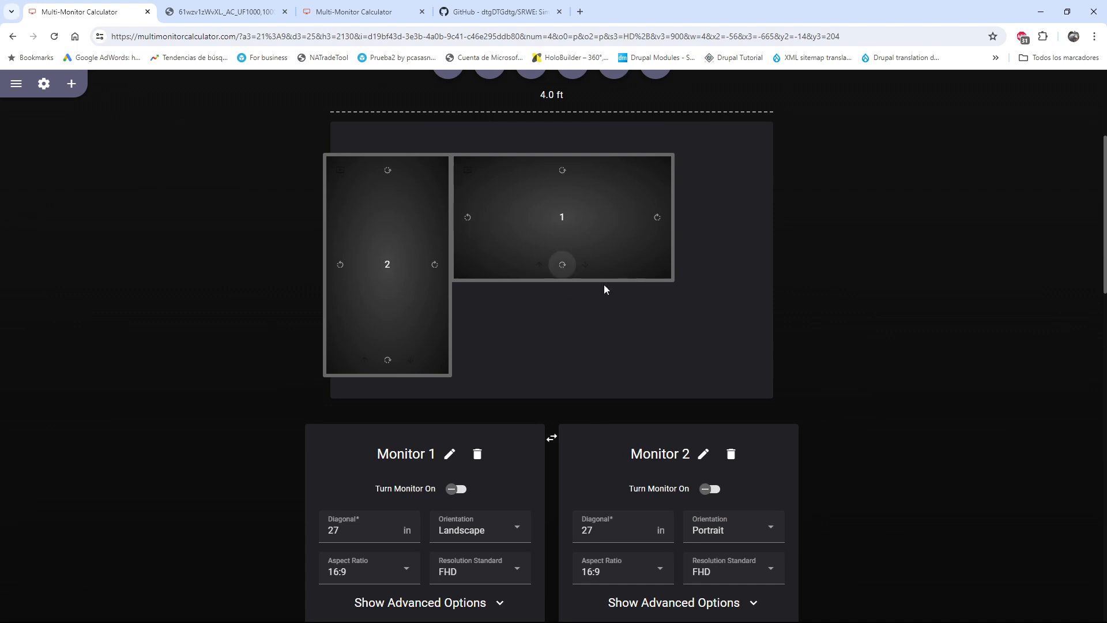
Add a third monitor to the layout and set its orientation to Portrait
scroll(604, 285, up, 4)
scroll(617, 292, down, 1)
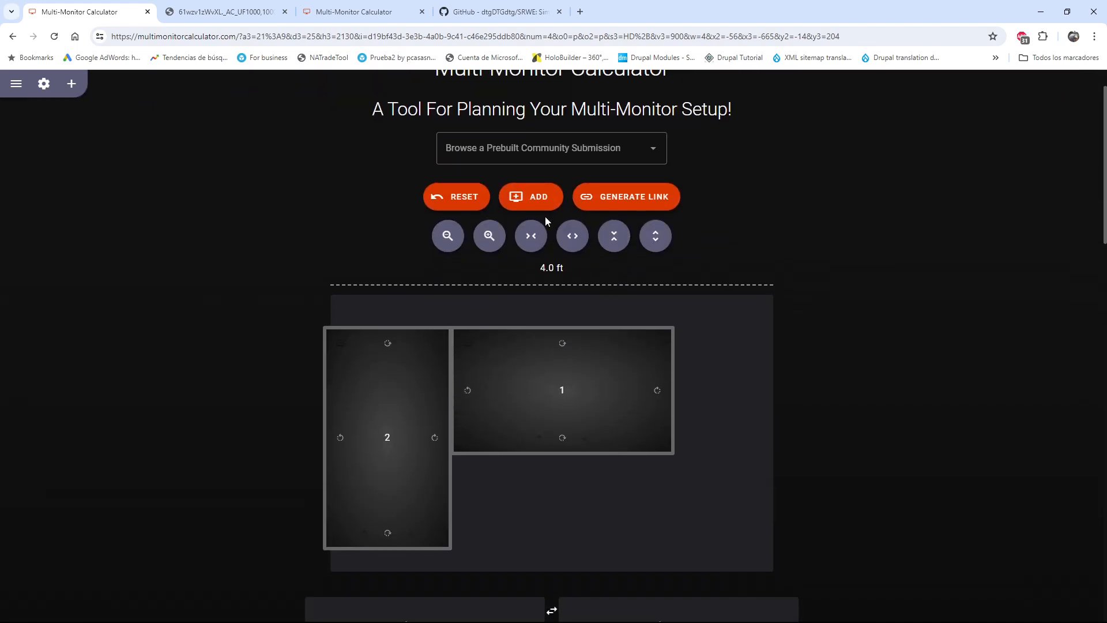
click(519, 197)
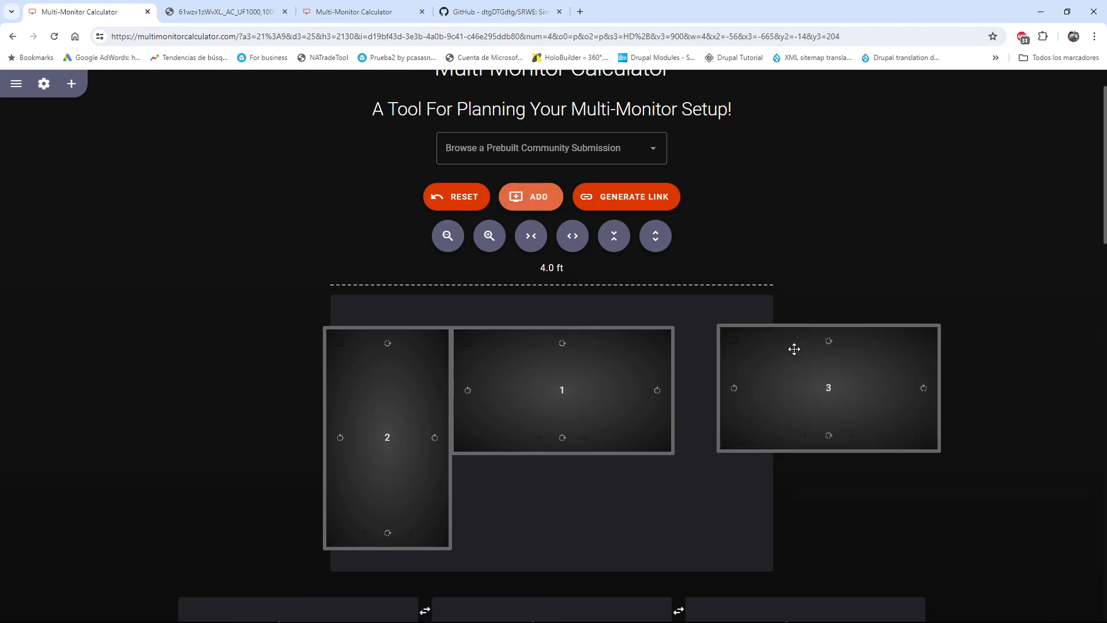
scroll(777, 292, down, 2)
scroll(788, 461, down, 2)
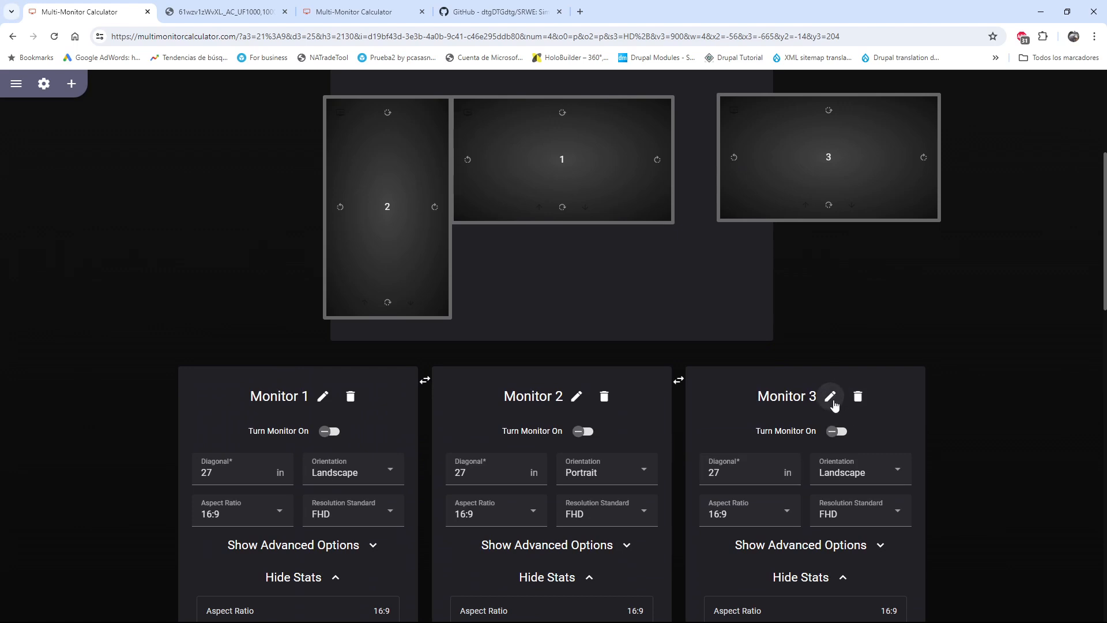
click(871, 482)
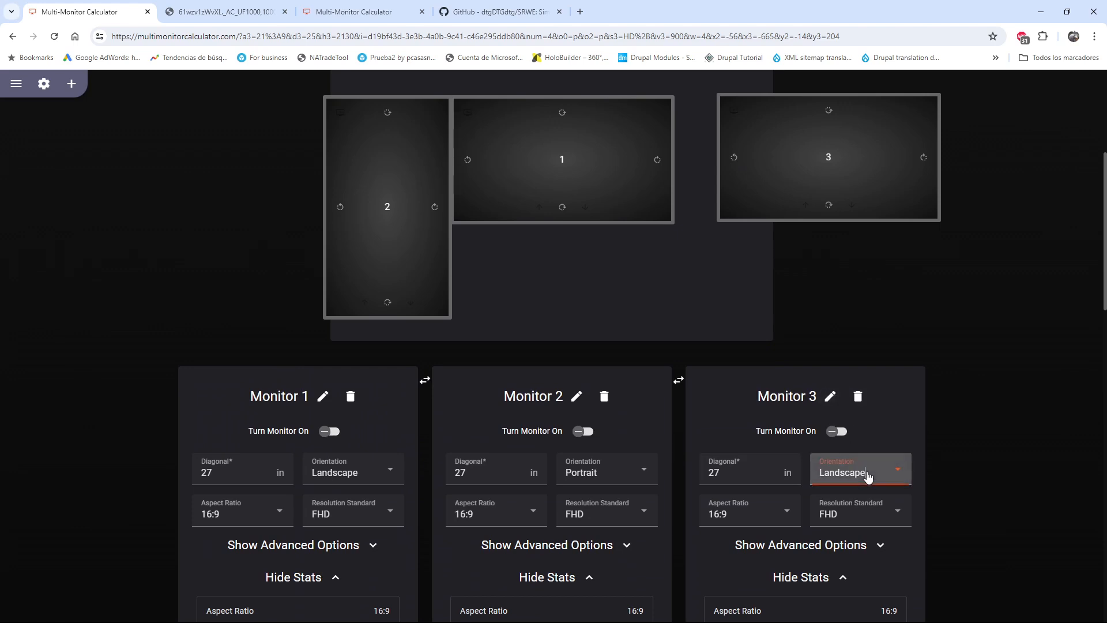
click(851, 531)
Align Monitors 1 and 2 with the upper edge of the desk area and place Monitor 3 against Monitor 1's right side
scroll(761, 396, up, 4)
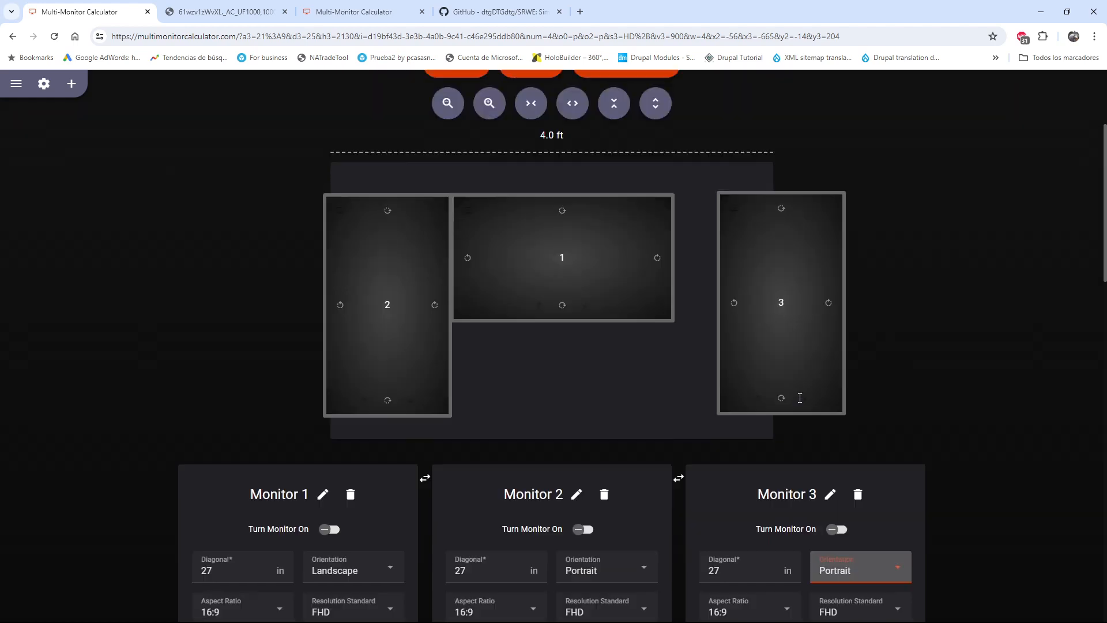
drag(544, 328, 551, 298)
drag(425, 327, 432, 297)
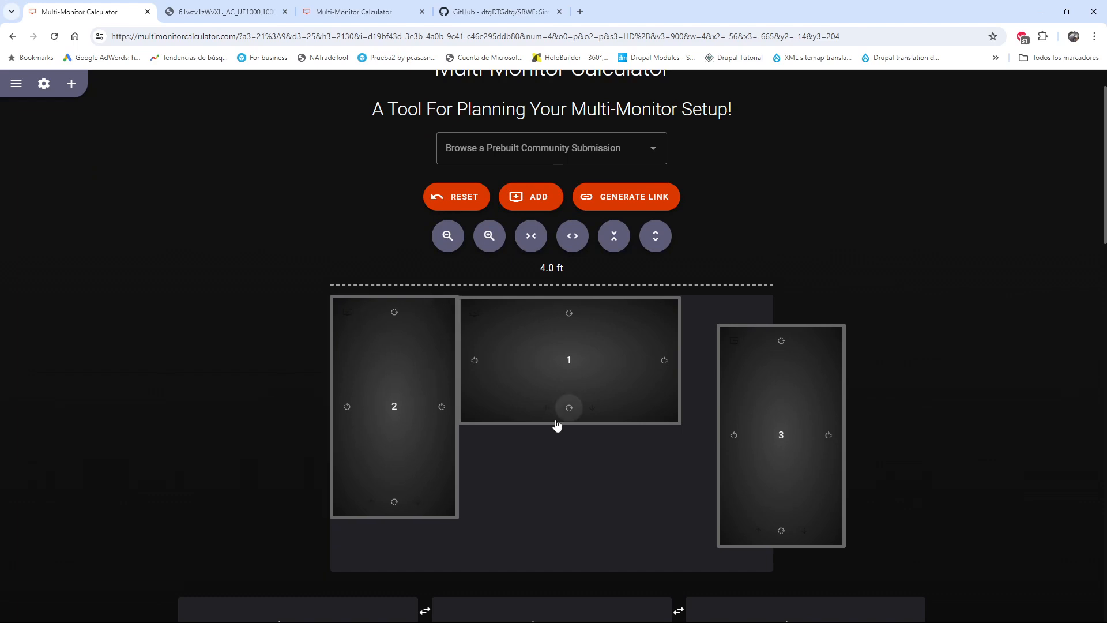
drag(556, 420, 554, 416)
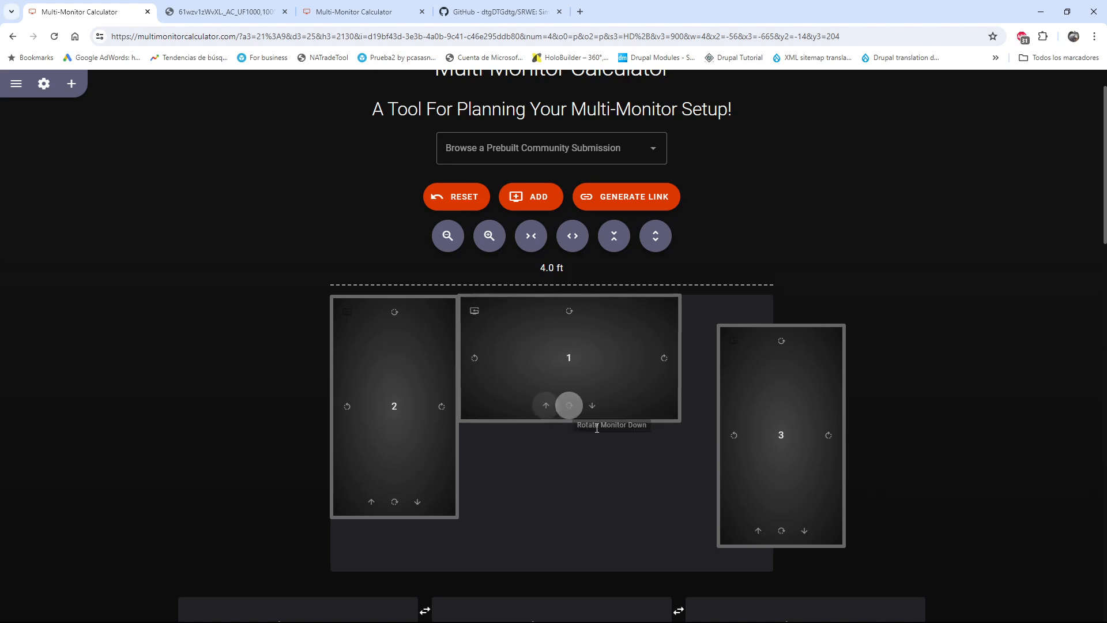
drag(718, 428, 680, 397)
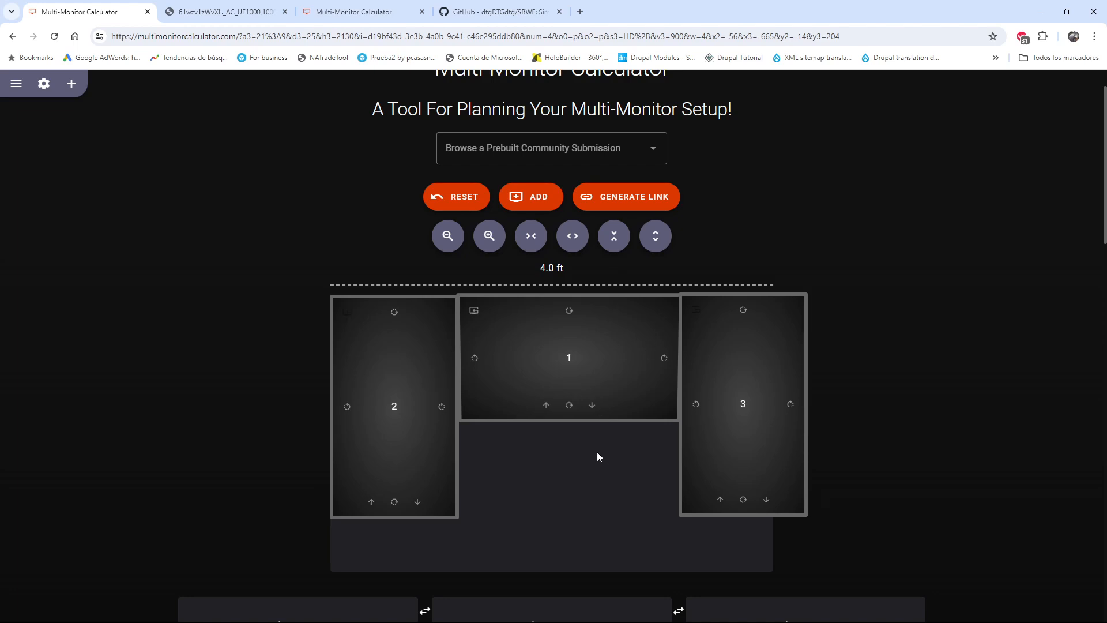
Add a fourth monitor and place it directly below Monitor 1, between the two portrait monitors
click(524, 200)
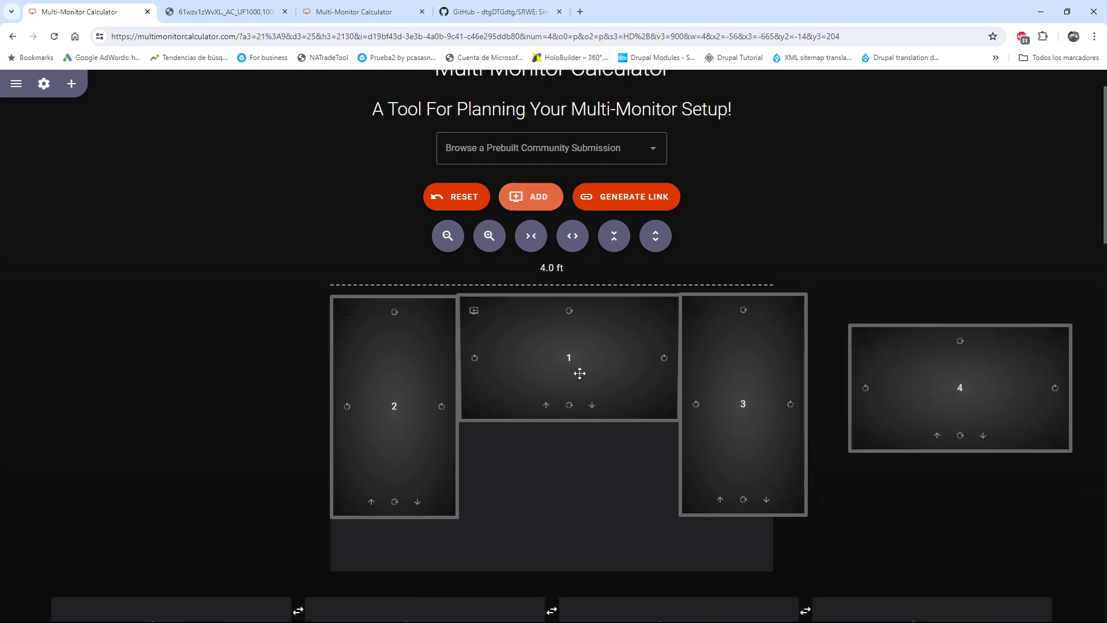
drag(865, 451, 477, 550)
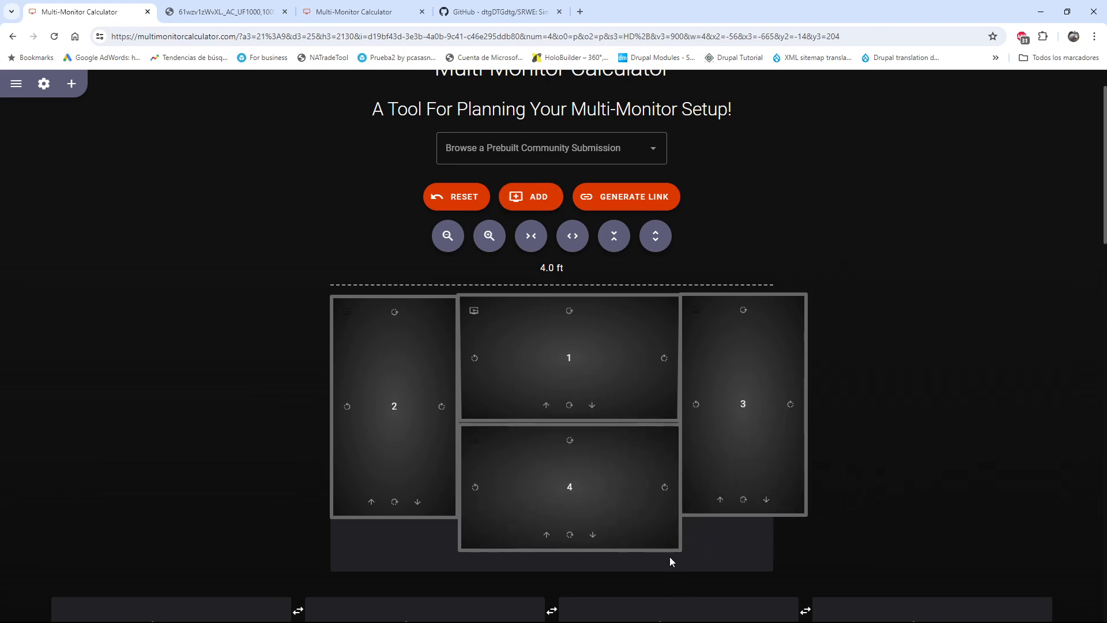
Set Monitor 4's diagonal to 25 in and its aspect ratio to 21:9
scroll(670, 556, down, 4)
click(900, 470)
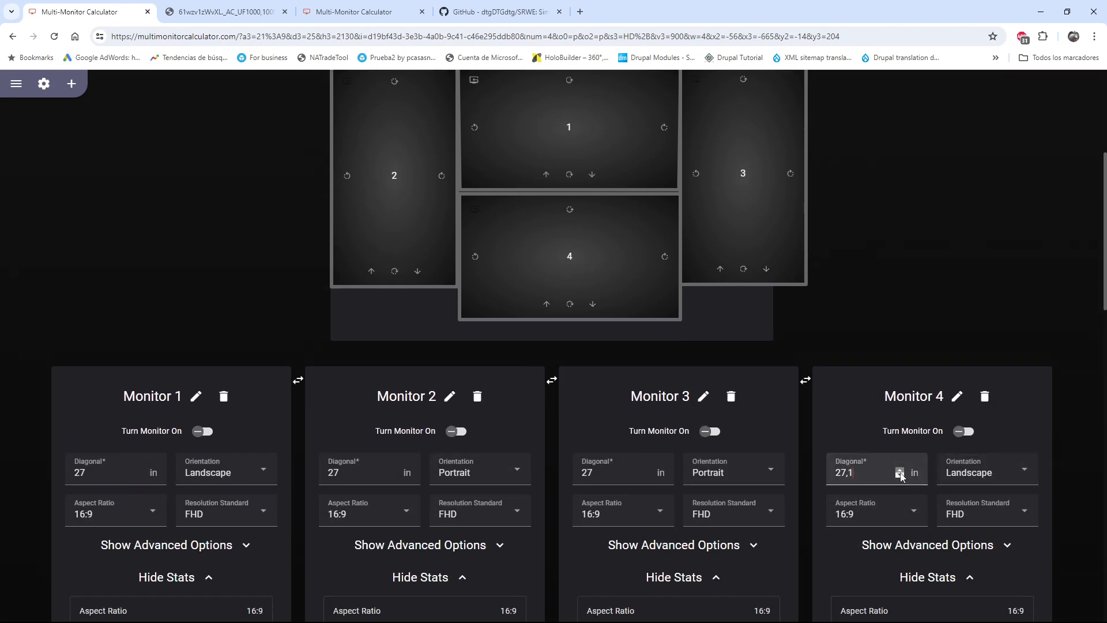
click(900, 471)
click(899, 471)
click(900, 470)
click(899, 471)
click(900, 470)
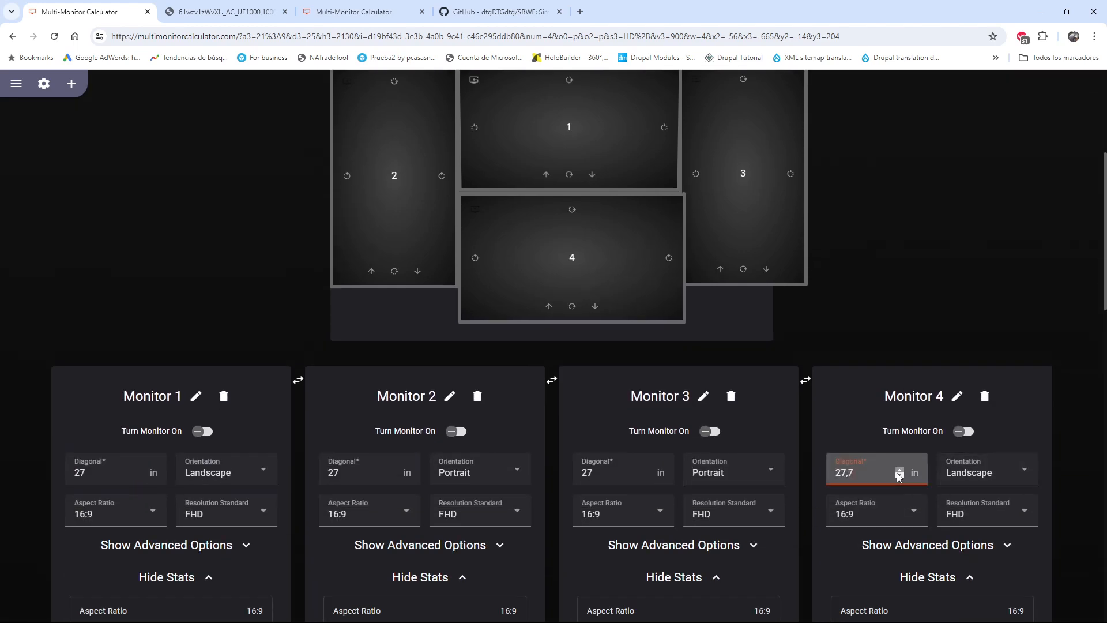
click(900, 471)
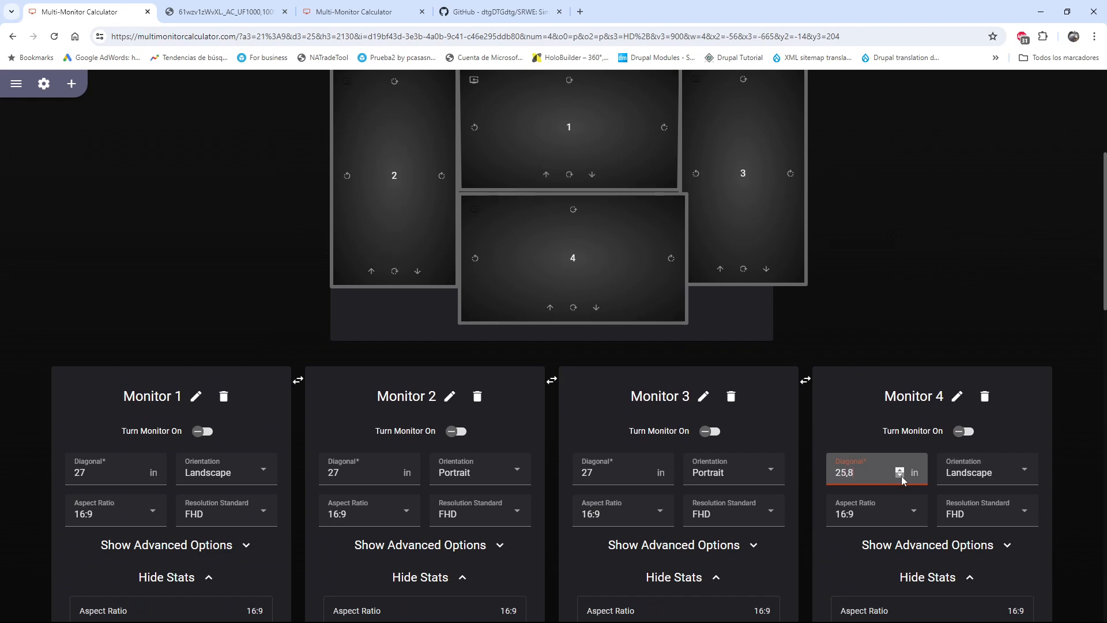
click(902, 475)
click(901, 476)
click(901, 475)
click(901, 476)
click(901, 476)
click(901, 476)
click(901, 476)
click(901, 476)
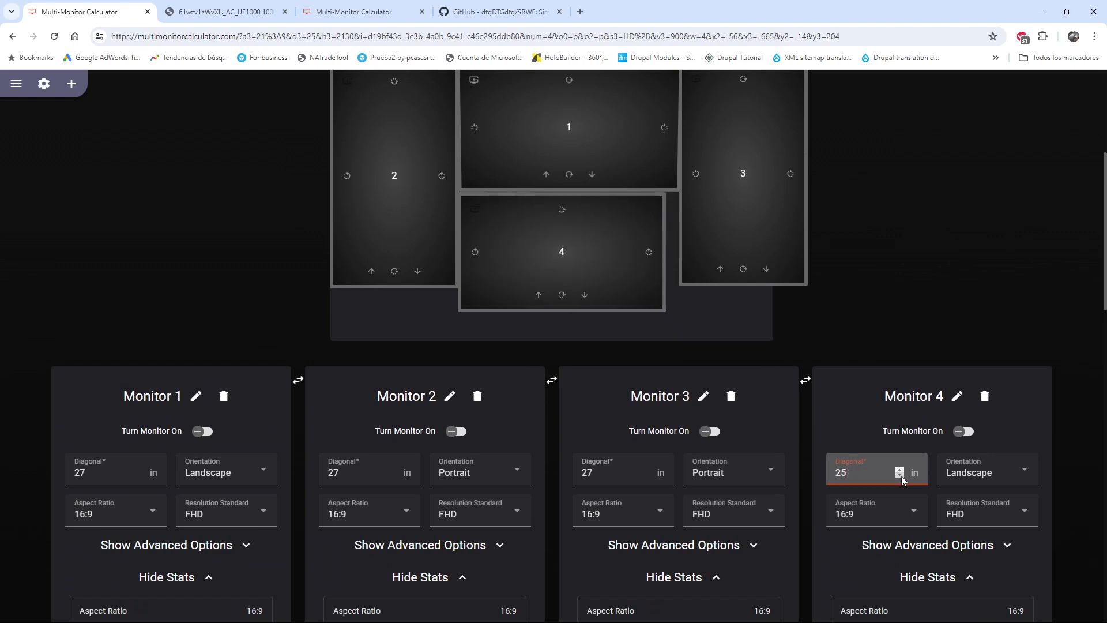
click(916, 513)
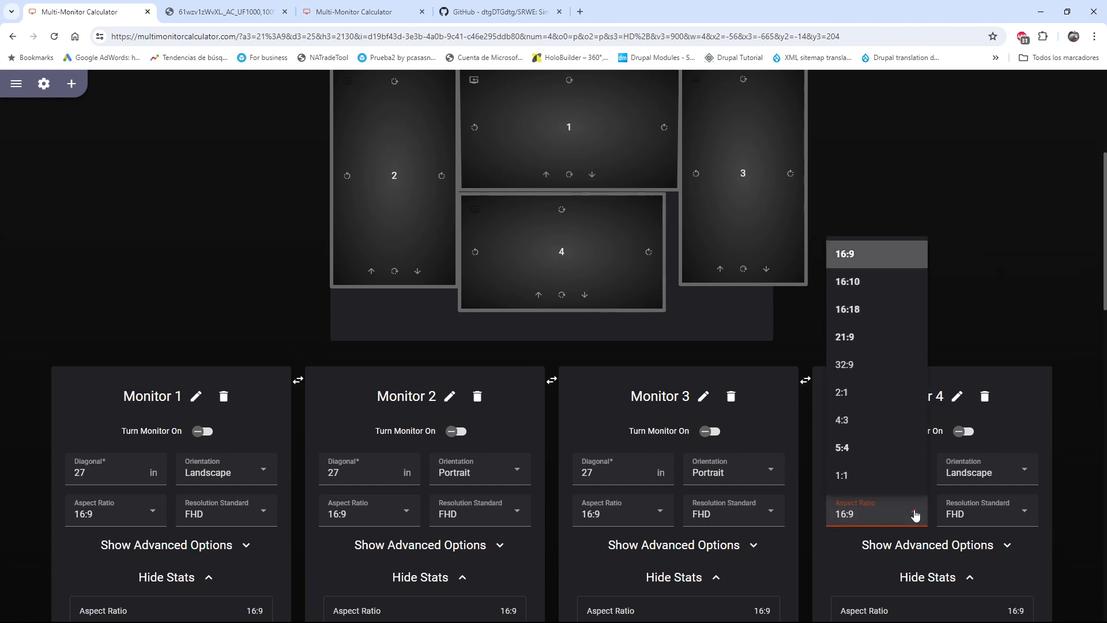
click(870, 345)
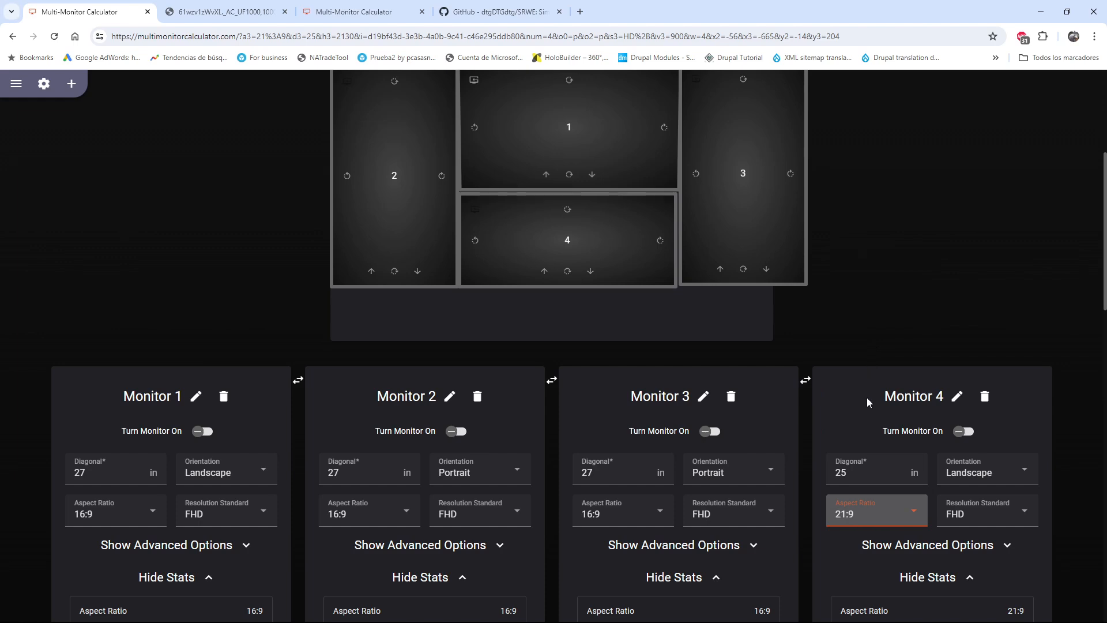
Reposition Monitor 4 so it sits centred against Monitor 1's lower edge, between Monitors 2 and 3
scroll(1060, 515, down, 3)
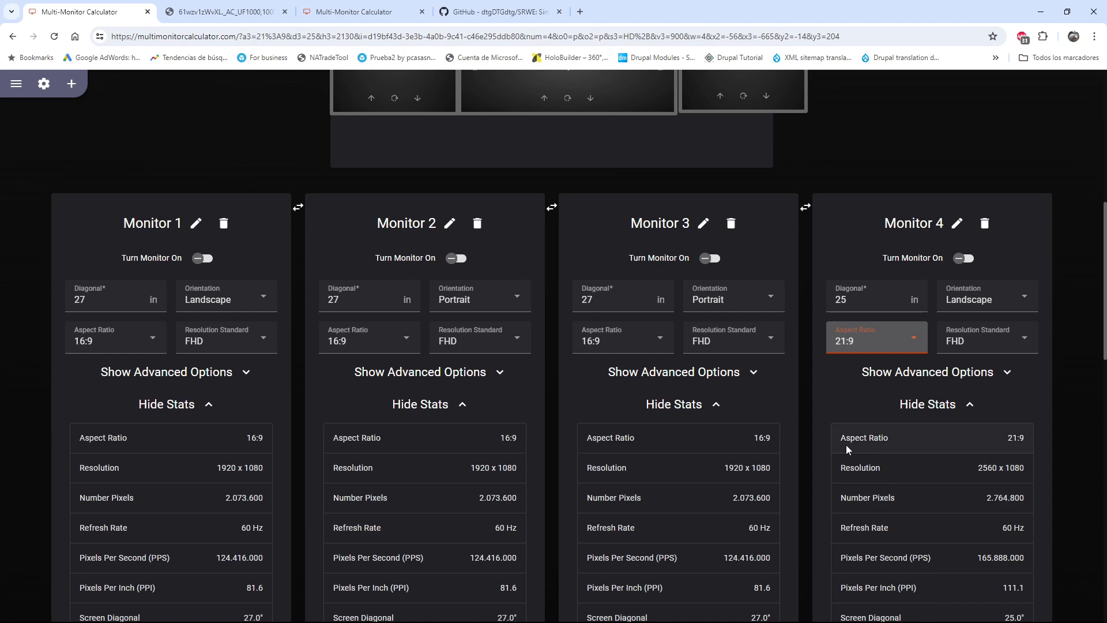
scroll(846, 445, up, 4)
drag(648, 343, 650, 339)
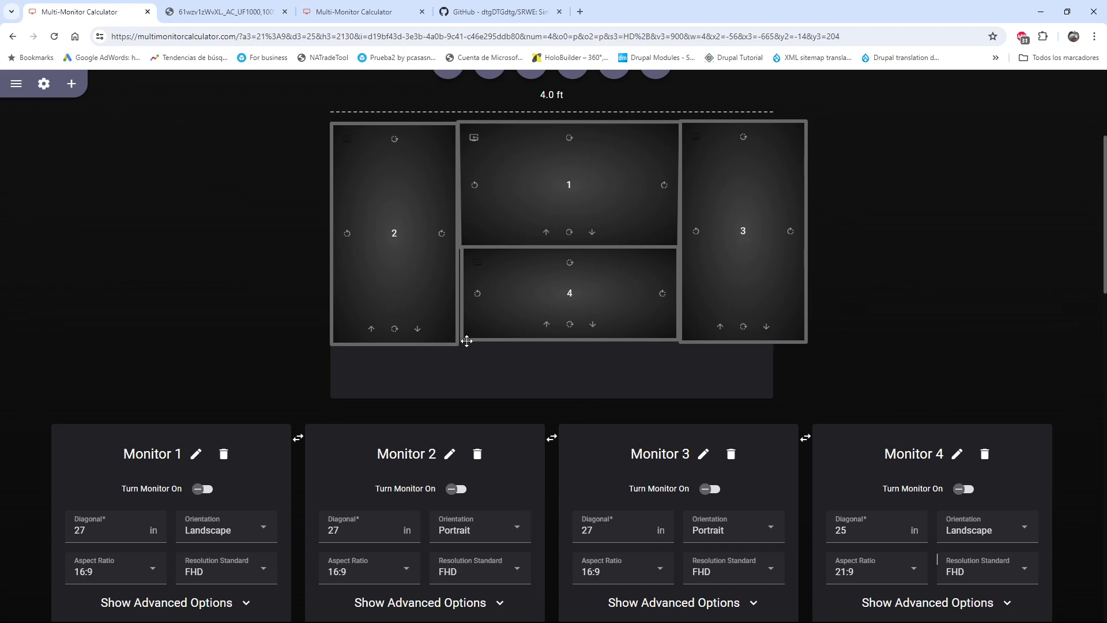
drag(466, 340, 466, 342)
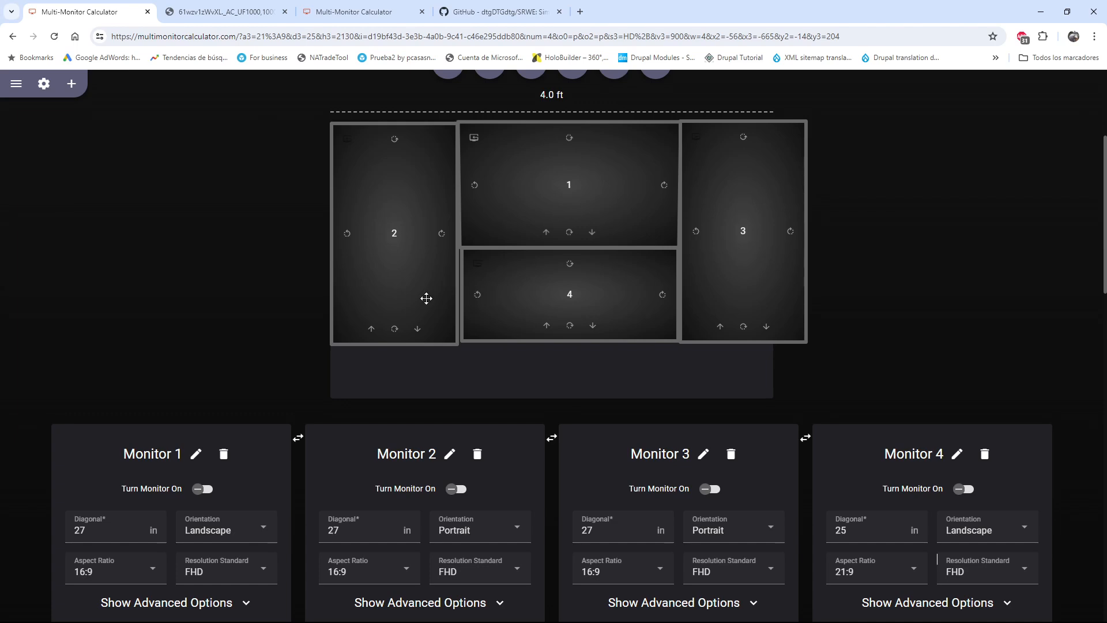
Nudge Monitor 4 slightly down and angle Monitor 2 inward so its outer edge swings towards the viewer
scroll(594, 384, up, 2)
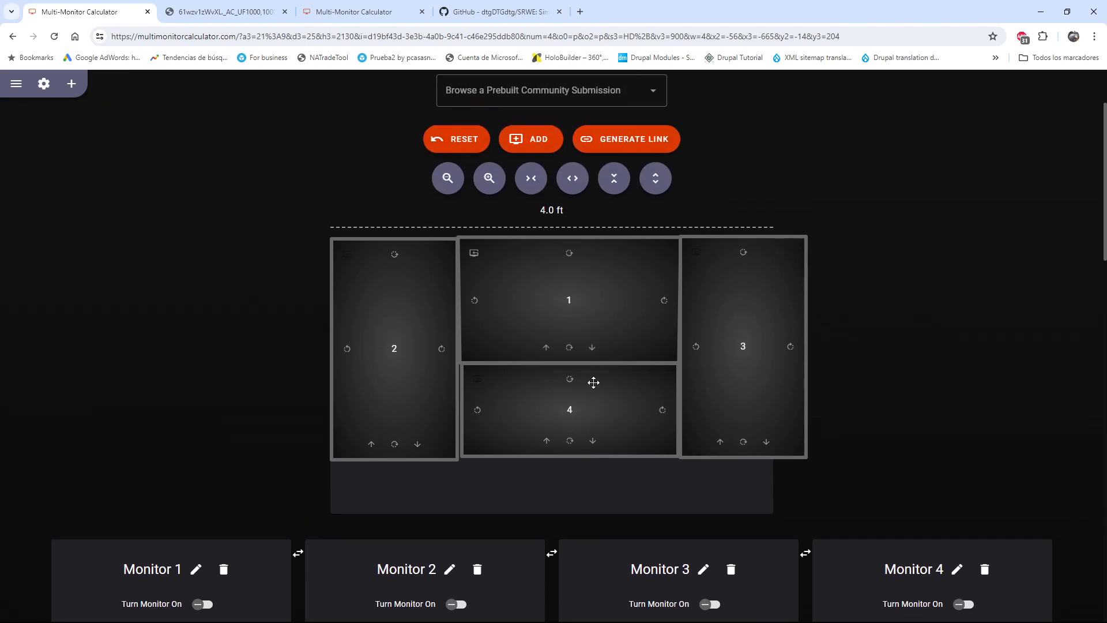
drag(588, 457, 585, 462)
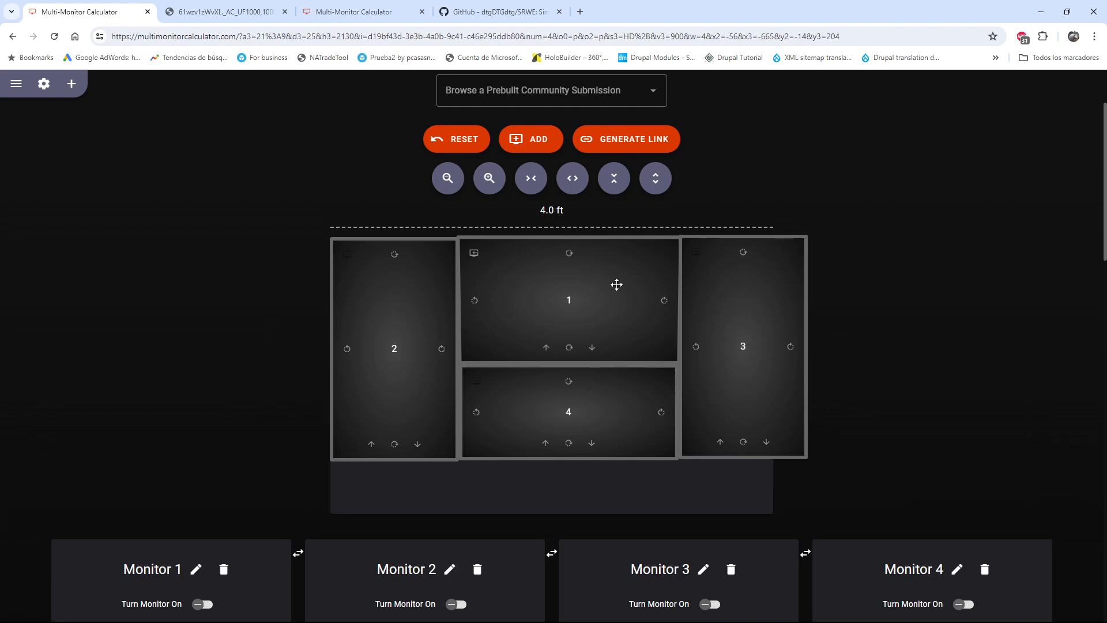
click(443, 349)
click(444, 350)
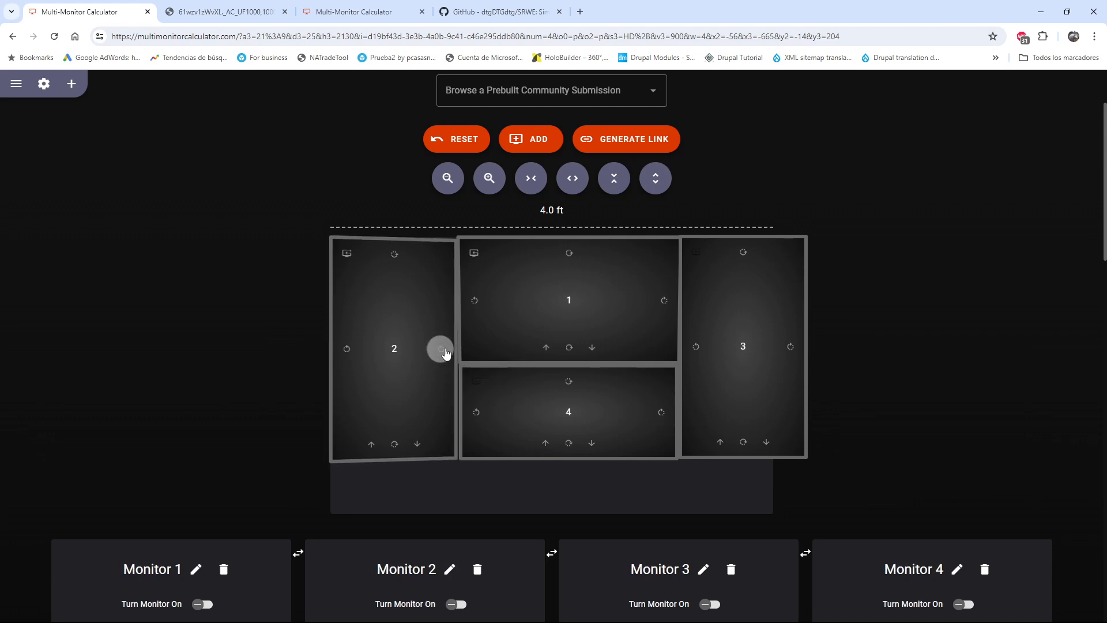
click(442, 350)
click(438, 349)
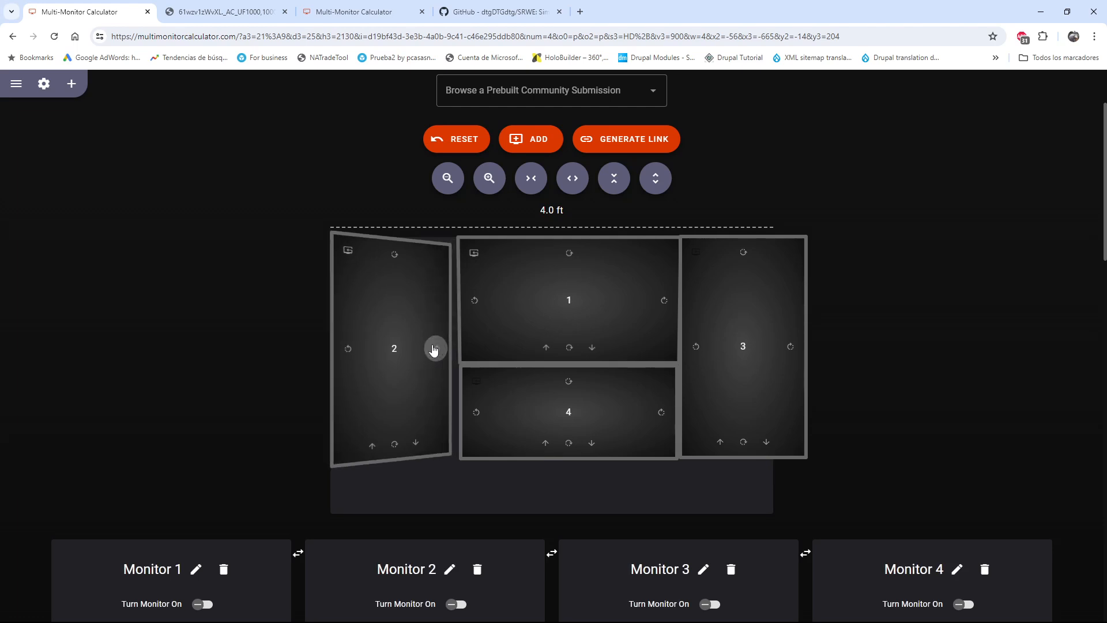
click(436, 350)
click(434, 350)
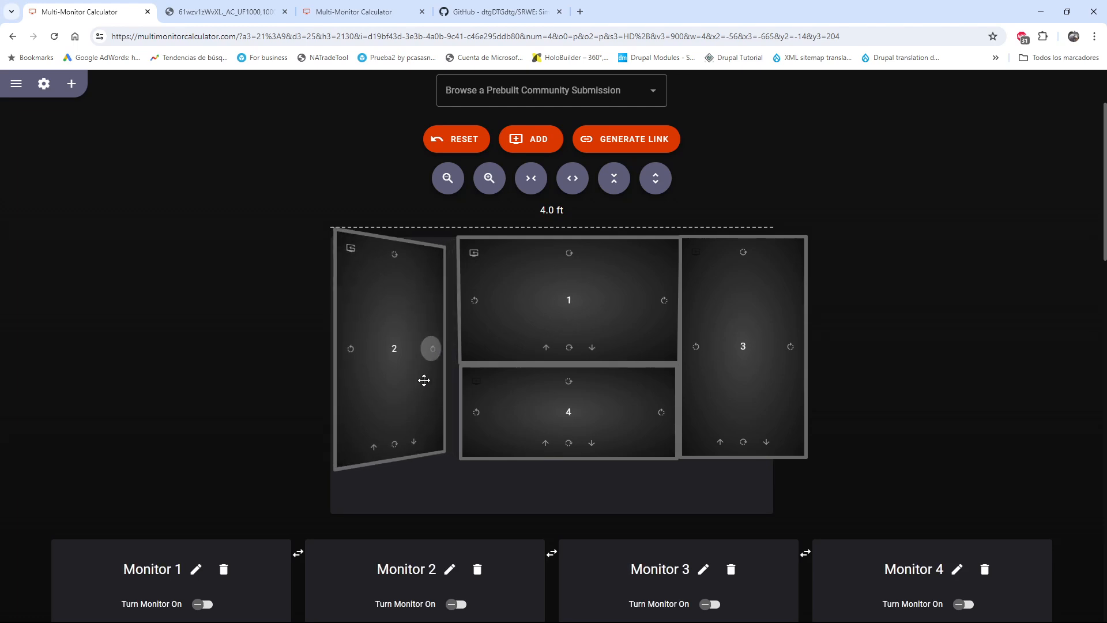
Shift Monitor 2 to the desk area's left edge and bring Monitors 4 and 1 across beside its inner edge
drag(420, 385, 416, 399)
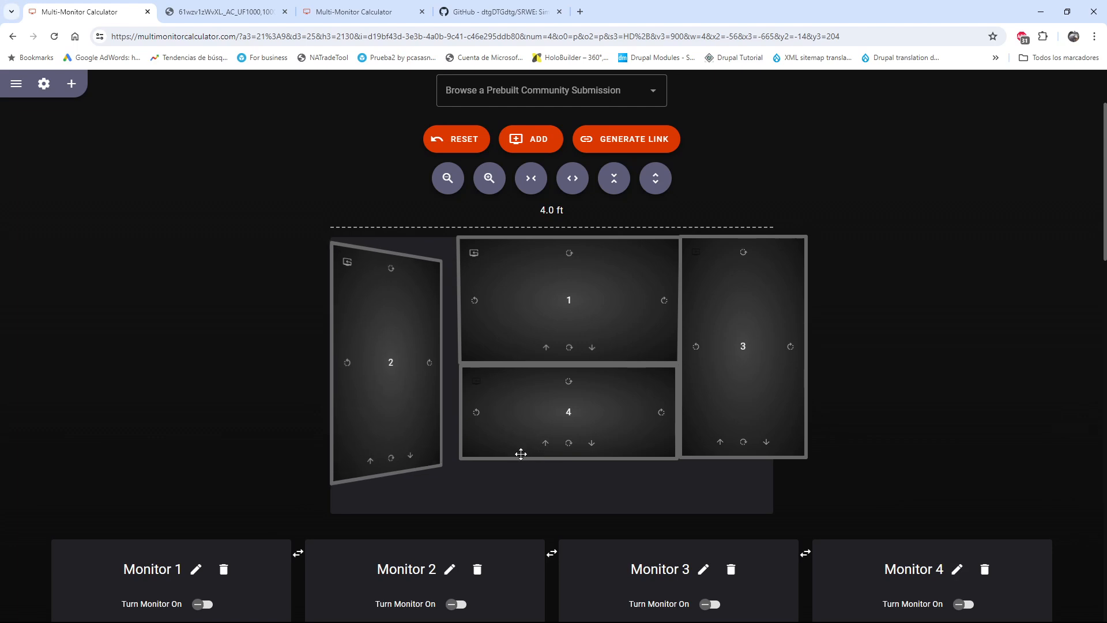
drag(521, 452, 507, 492)
drag(529, 364, 510, 386)
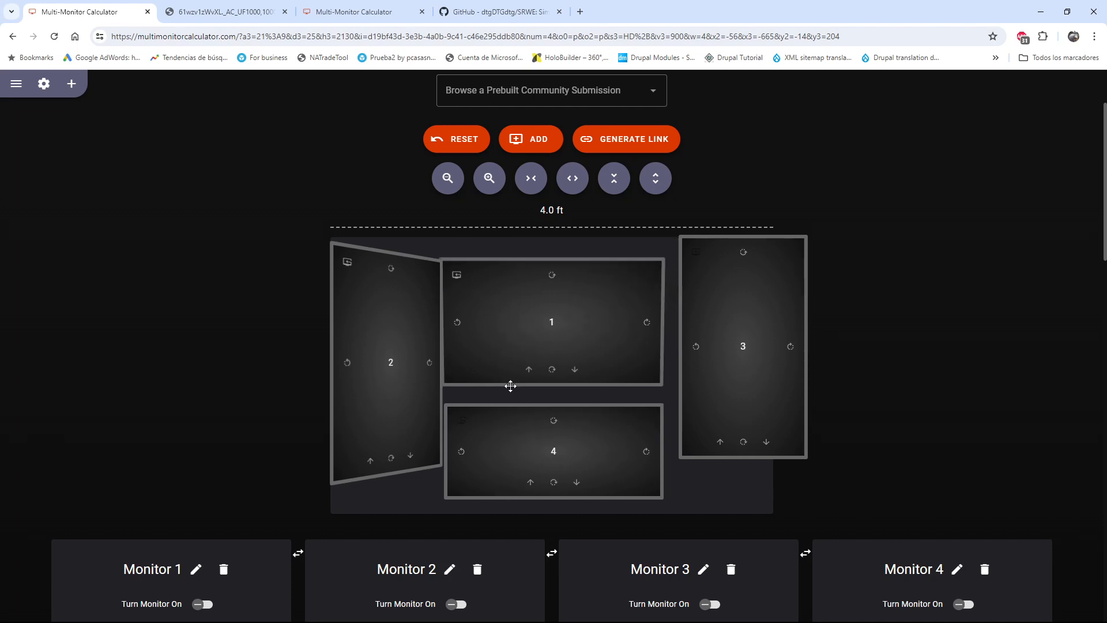
Angle Monitor 3 inward to mirror Monitor 2 and move it against Monitor 1's right side
click(696, 346)
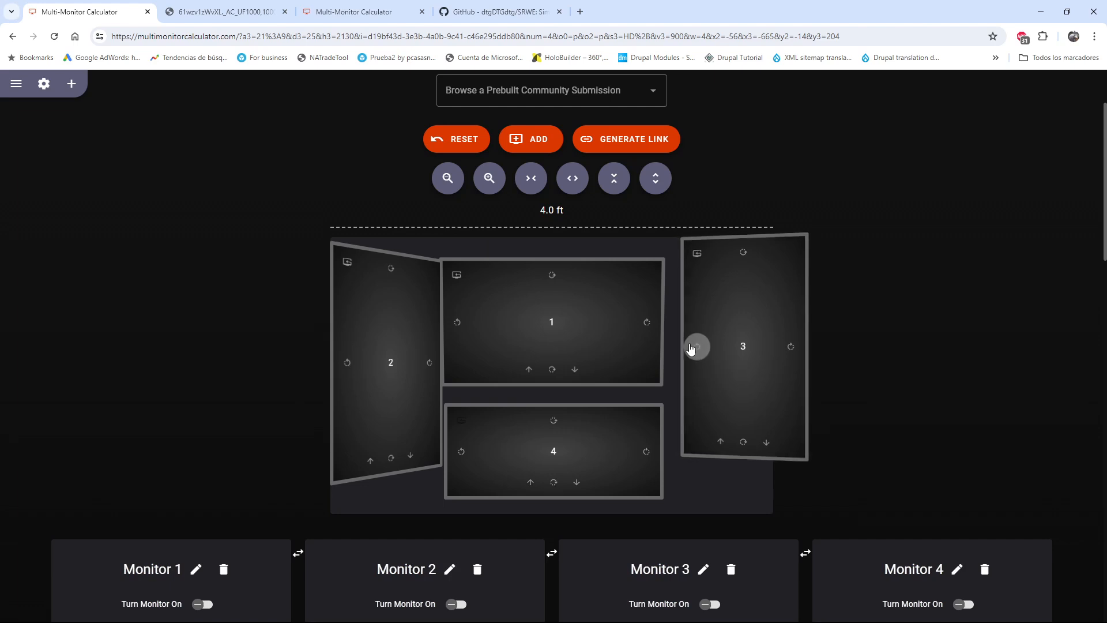
click(696, 349)
click(699, 349)
drag(734, 390, 710, 414)
double_click(678, 373)
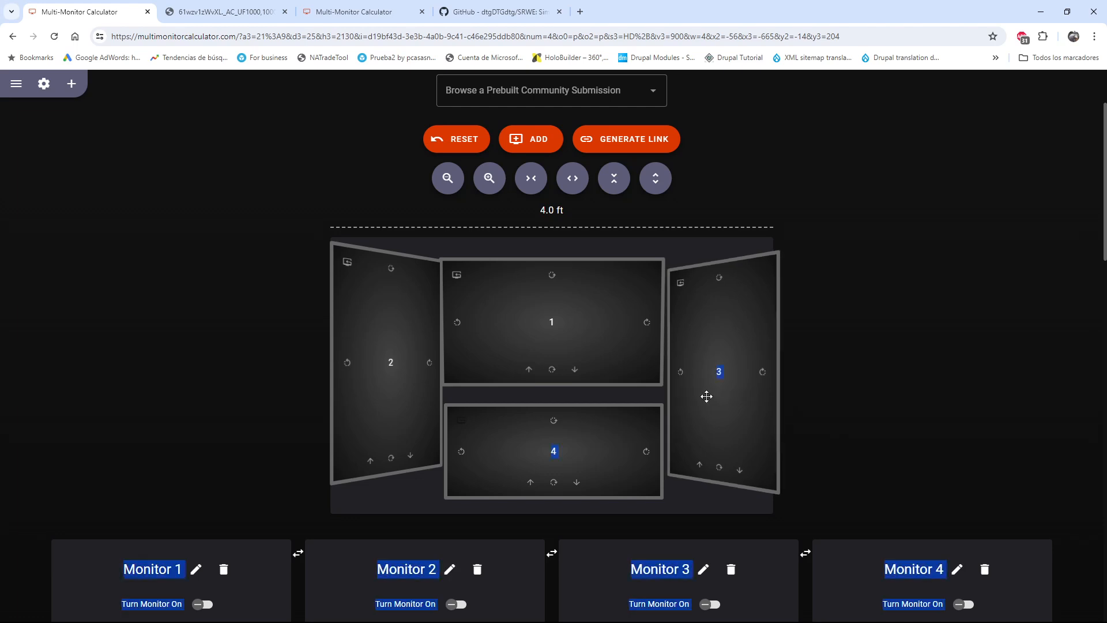
click(840, 389)
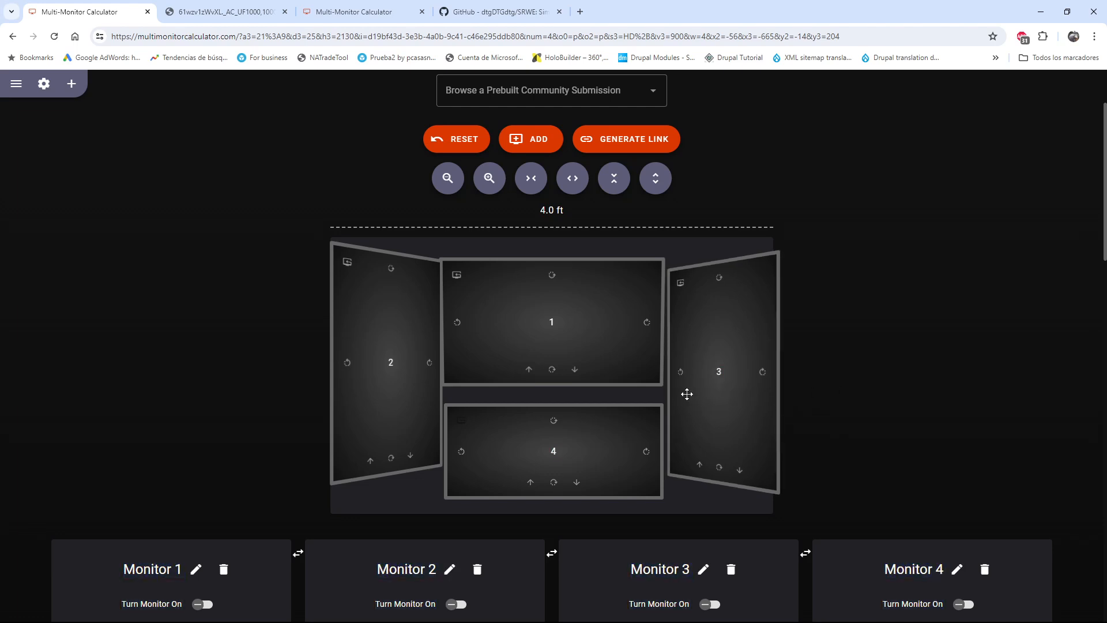
drag(685, 393, 677, 393)
Place Monitor 4 directly against Monitor 1's lower edge and fine-tune the heights of Monitors 2 and 3 around them
drag(595, 420, 597, 391)
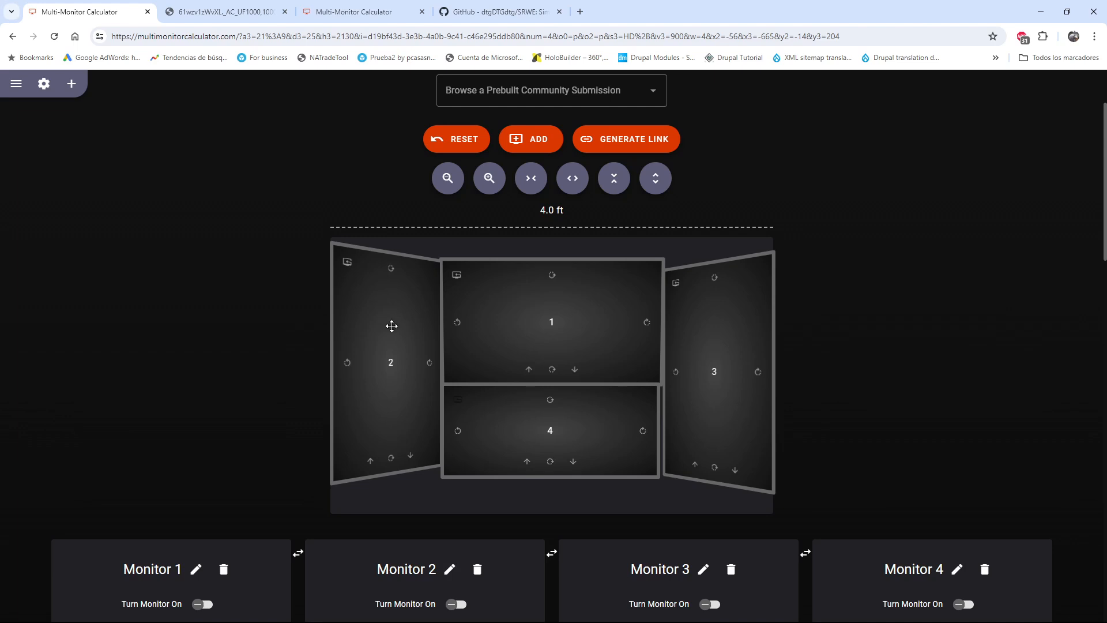
drag(391, 325, 392, 331)
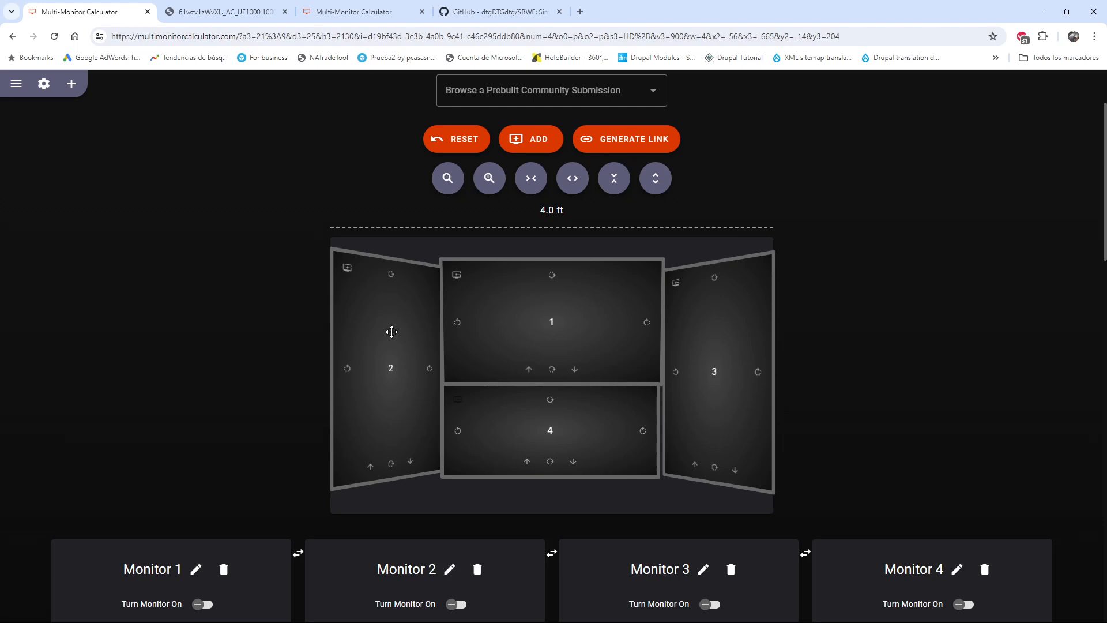
drag(708, 345, 712, 310)
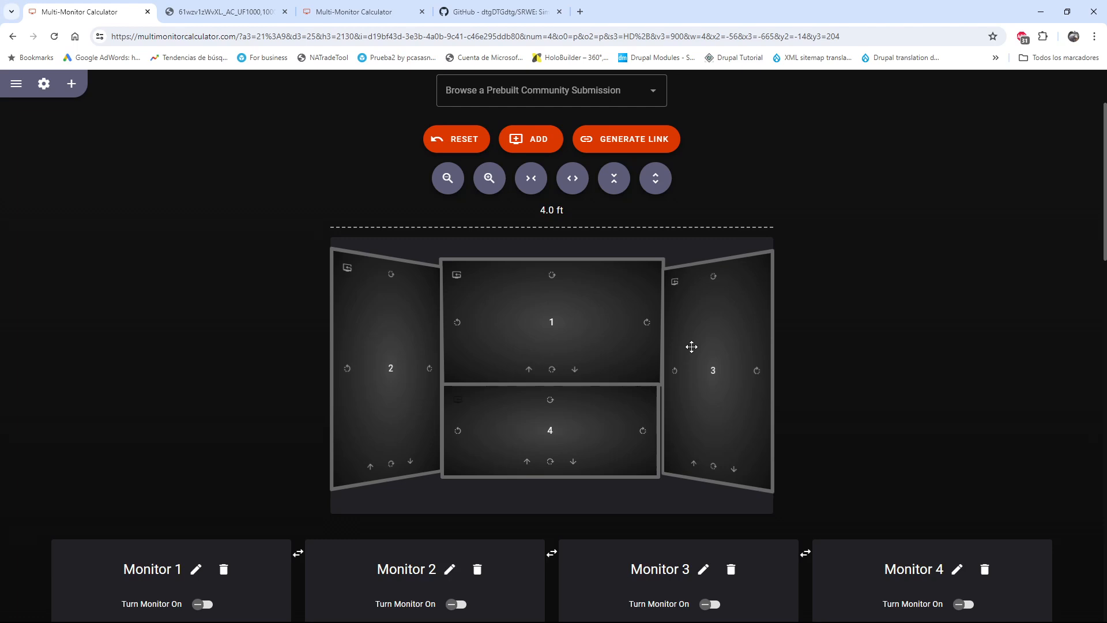
mouse_move(707, 334)
mouse_down()
mouse_move(626, 332)
mouse_move(600, 346)
mouse_move(713, 335)
mouse_up()
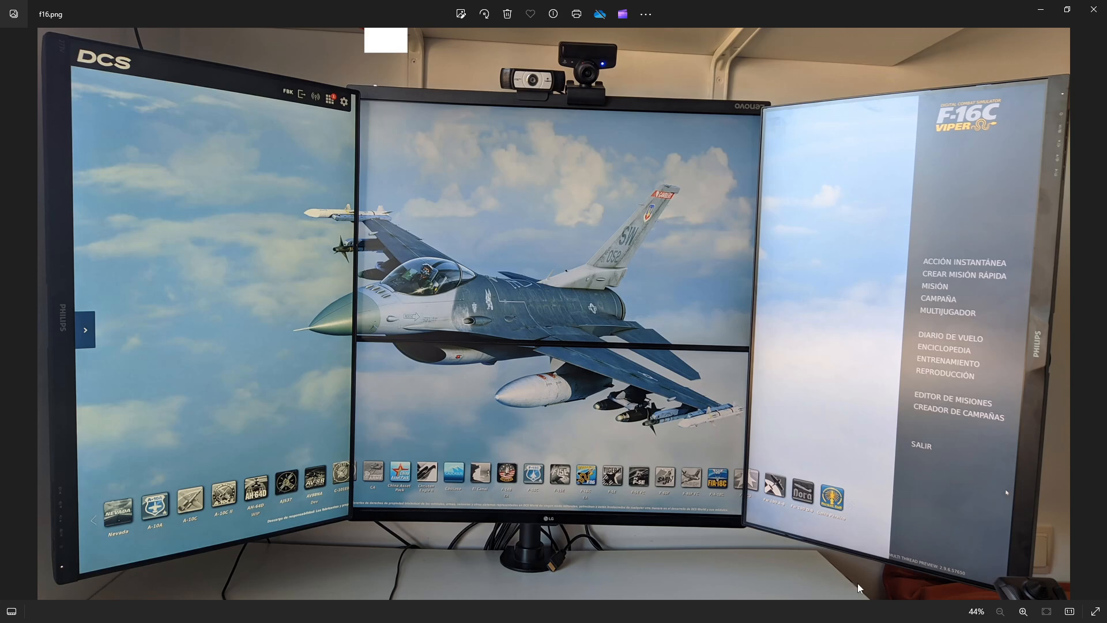
Compare the planned layout with the f16.png photo, the 55-inch TV dimensions image and the layout in the second Multi-Monitor Calculator page
click(1041, 14)
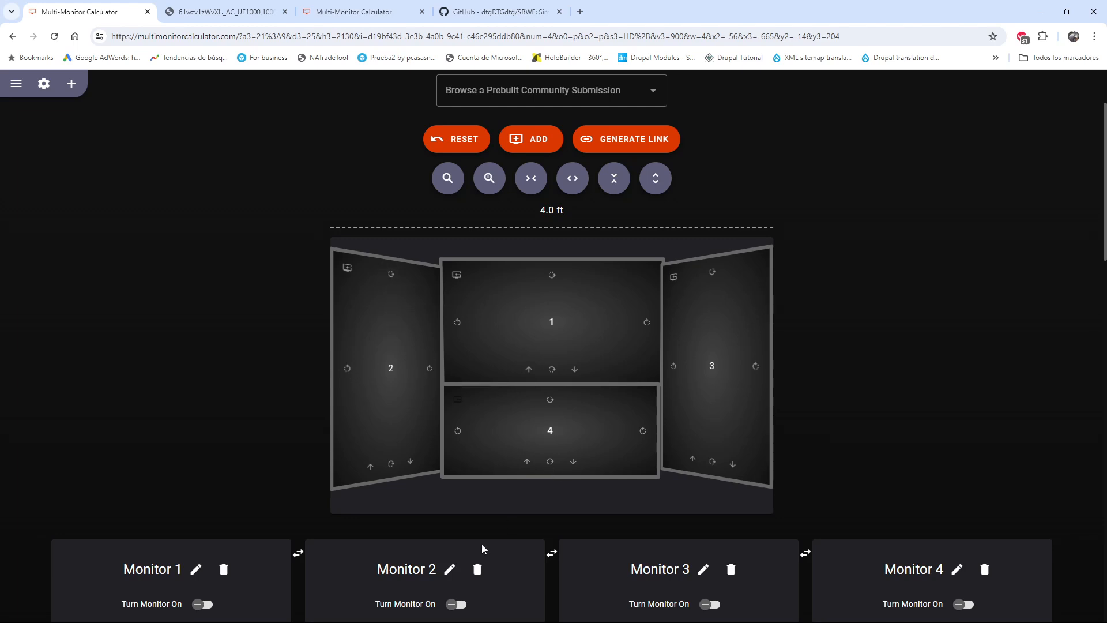
scroll(482, 548, down, 3)
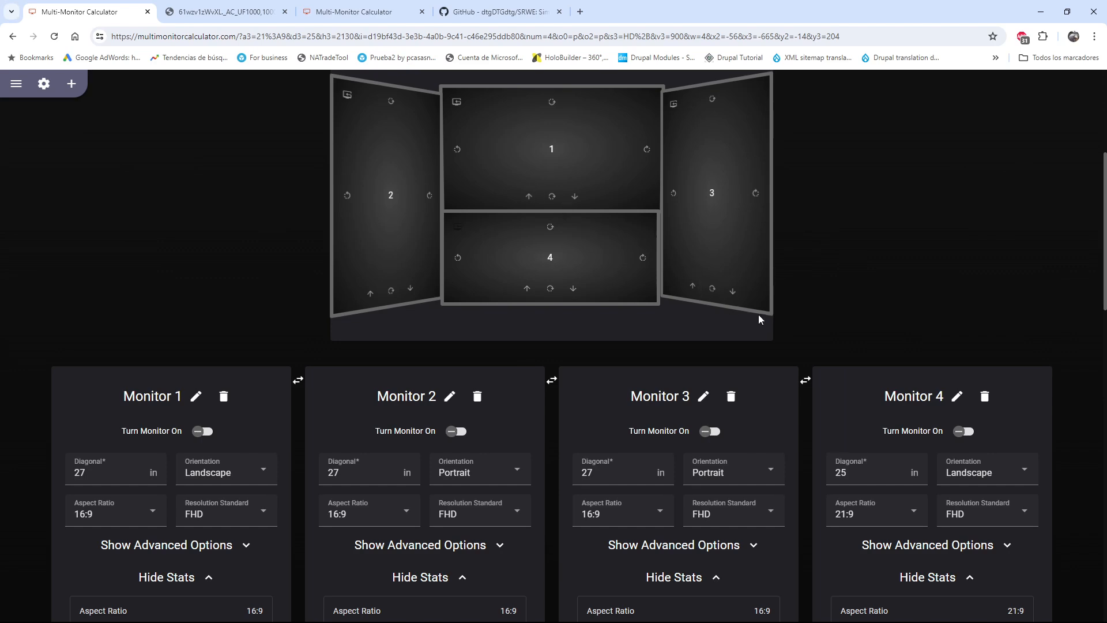
click(251, 16)
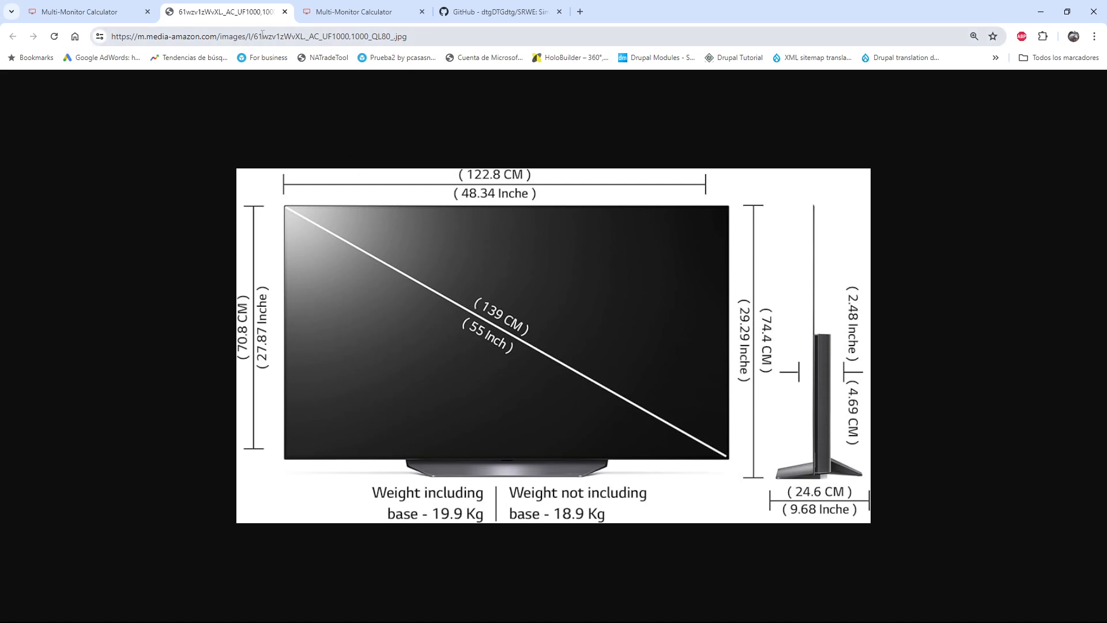
click(310, 16)
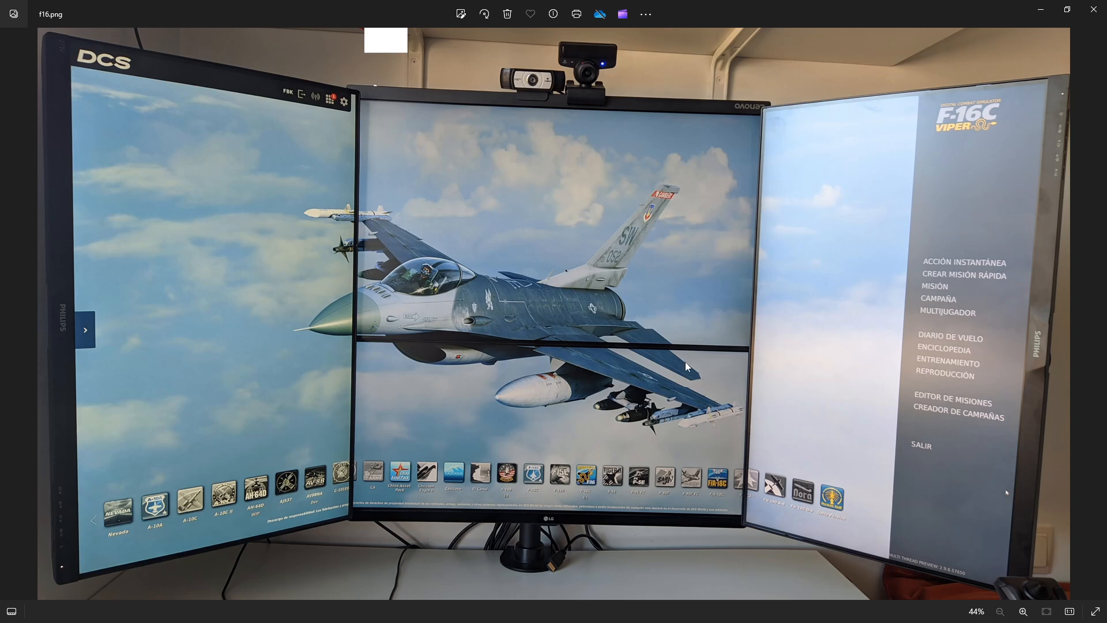
click(1042, 11)
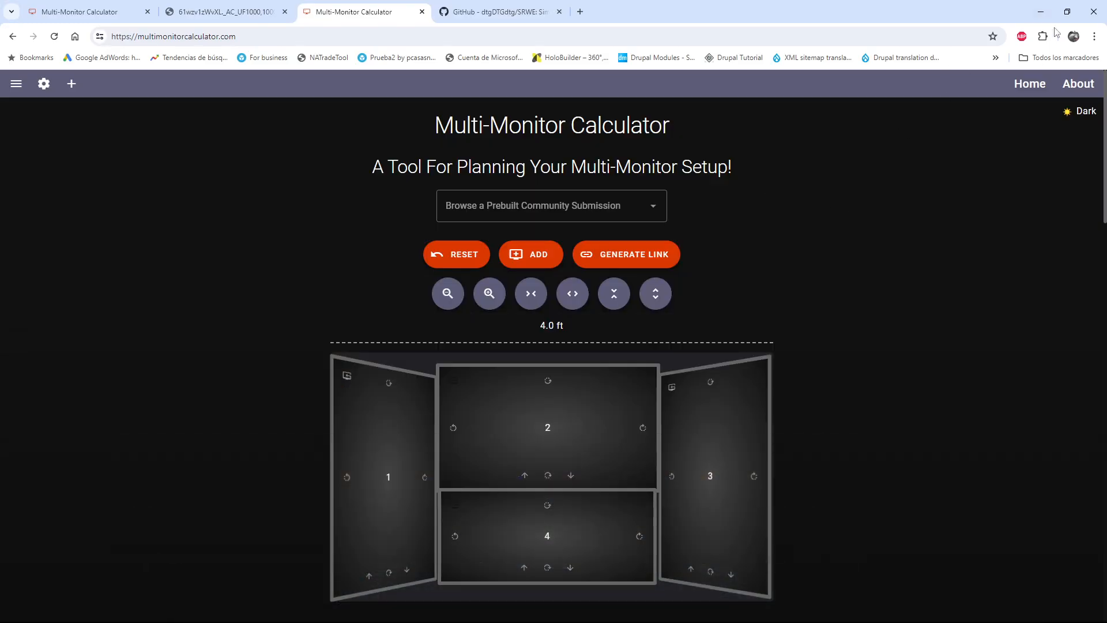
Minimise the browser and the pictures folder, and open the Windows Display settings from the desktop
click(1043, 10)
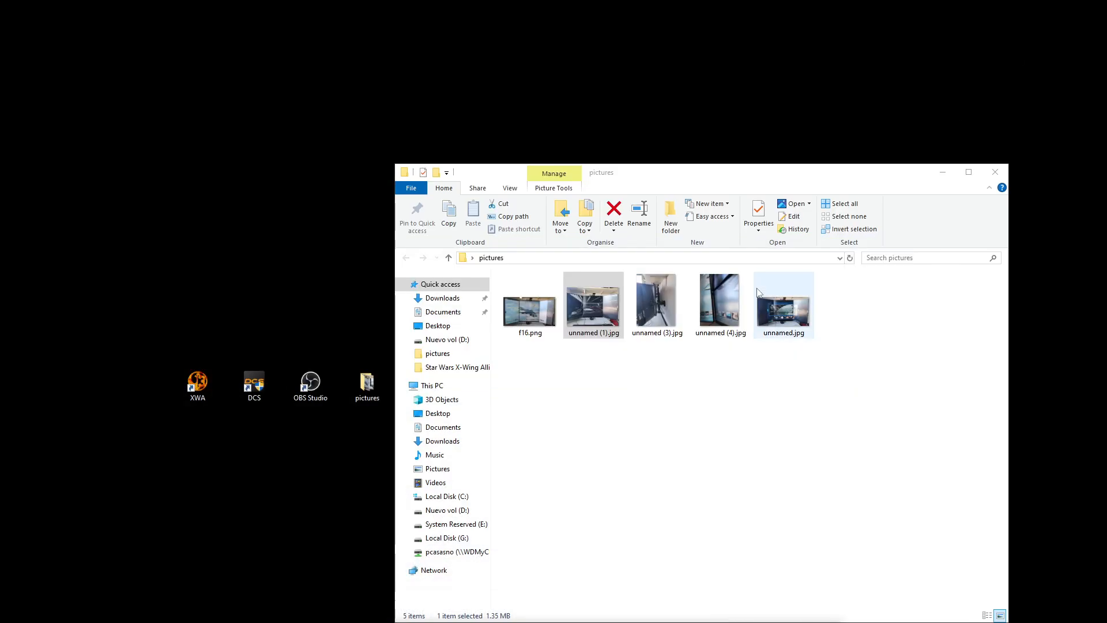
click(941, 174)
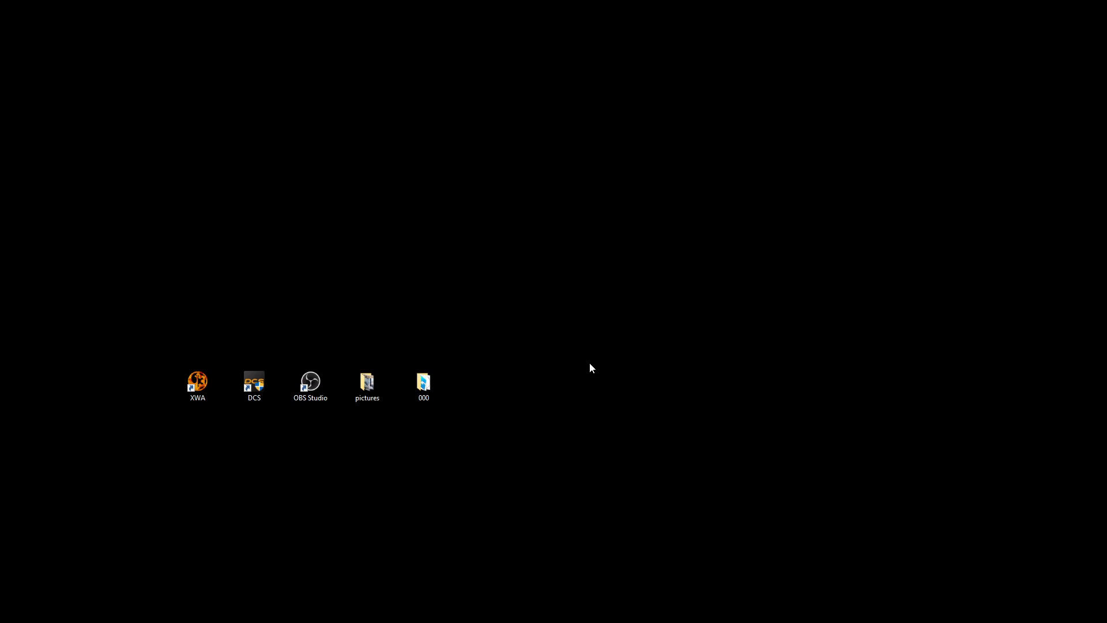
right_click(584, 335)
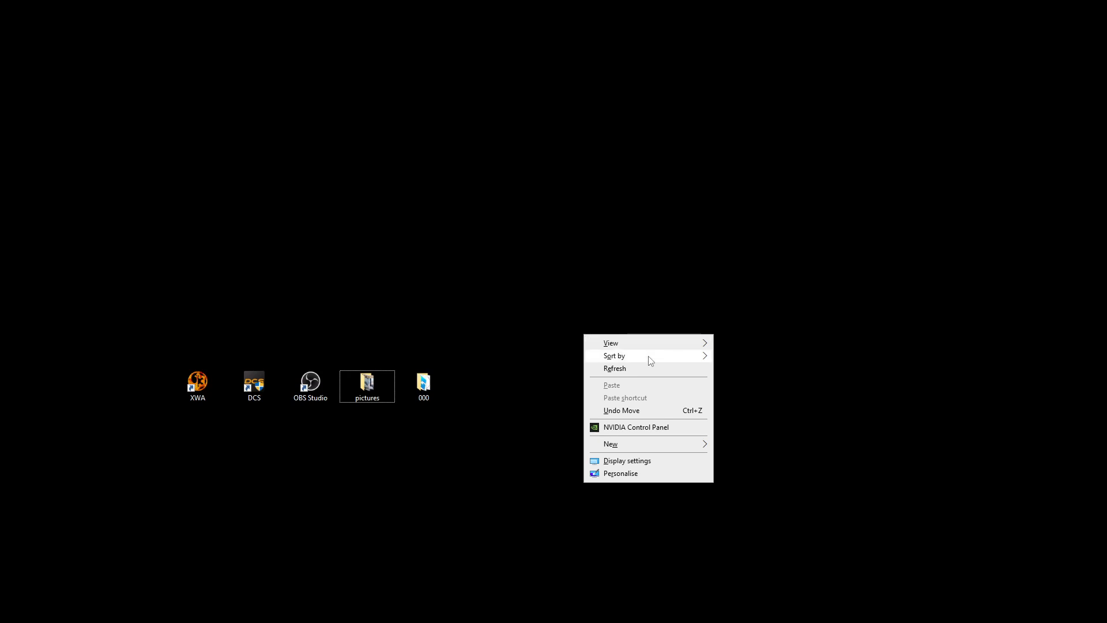
right_click(534, 341)
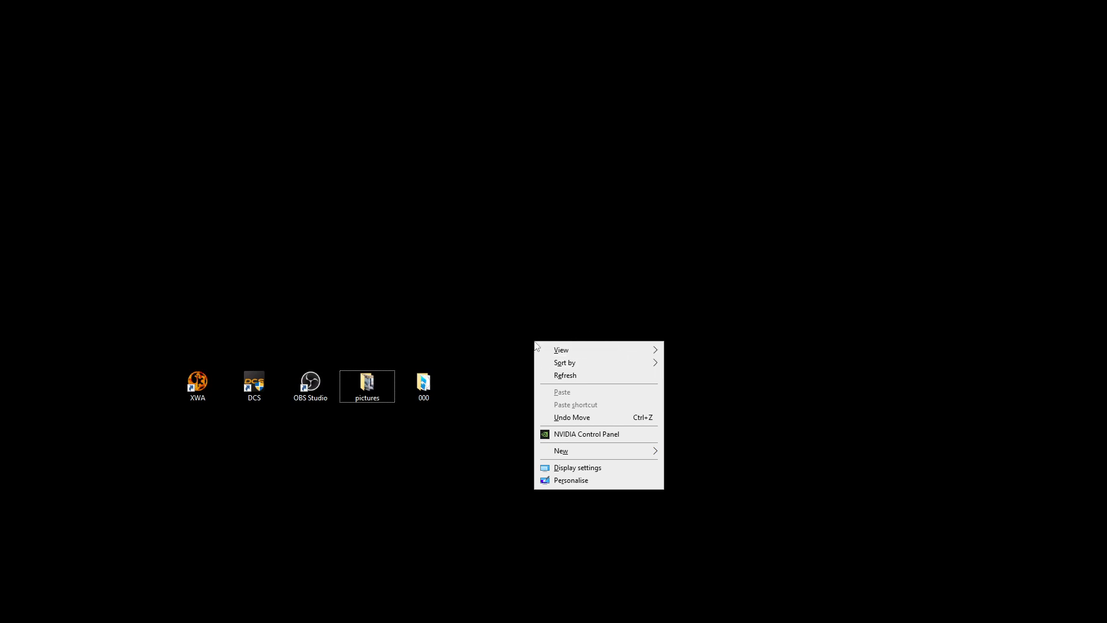
click(580, 469)
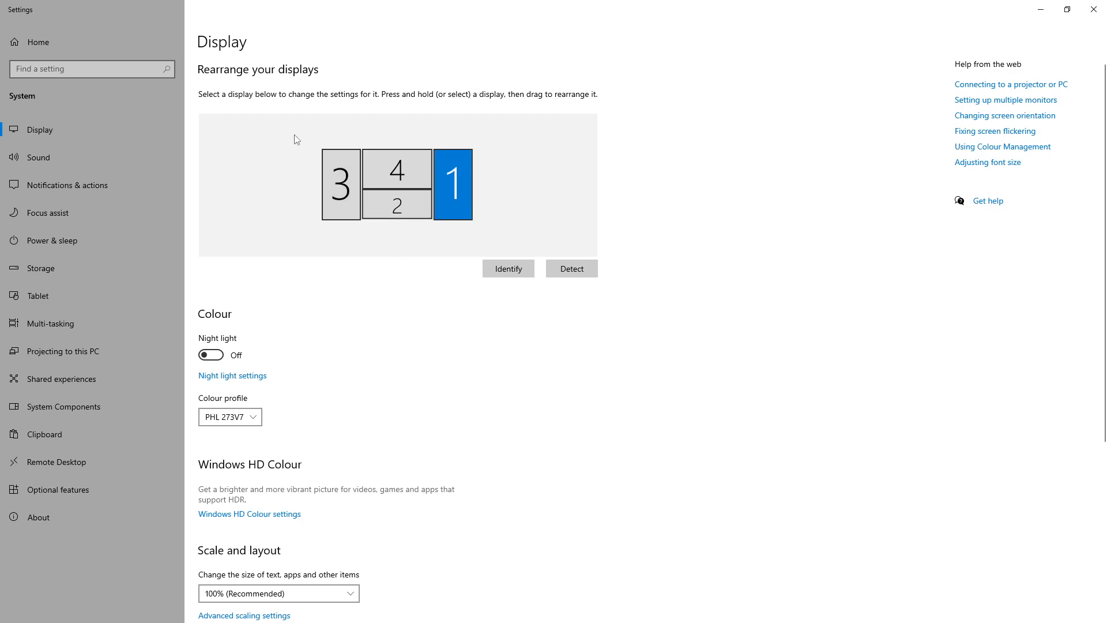
Try moving displays 3, 1 and 4 out of their places in the display arrangement
drag(348, 193, 282, 147)
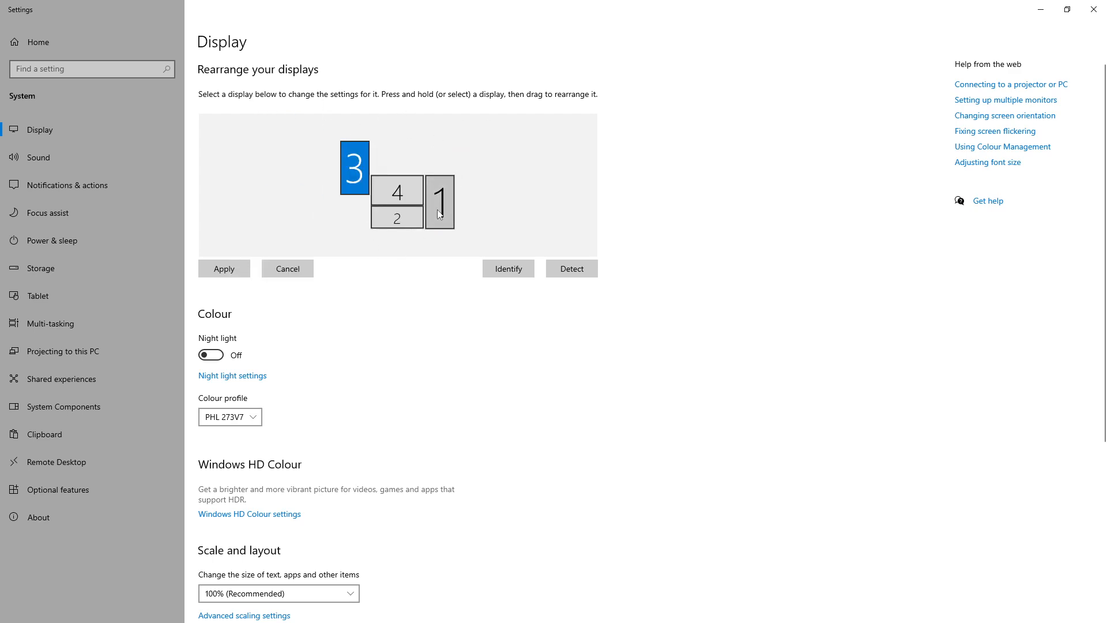
drag(441, 203, 389, 200)
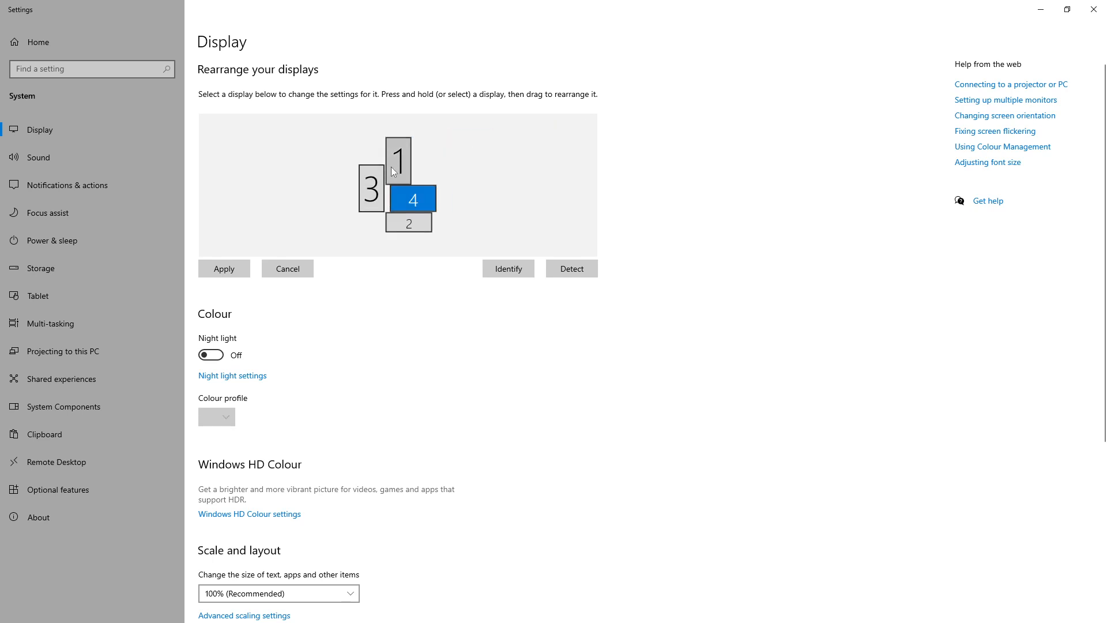
drag(389, 162, 417, 221)
drag(402, 160, 395, 173)
click(356, 179)
Arrange the displays with 3 on the left, 4 stacked above 2 in the centre, and 1 on the right
drag(393, 214, 348, 197)
drag(451, 182, 451, 207)
drag(405, 165, 387, 164)
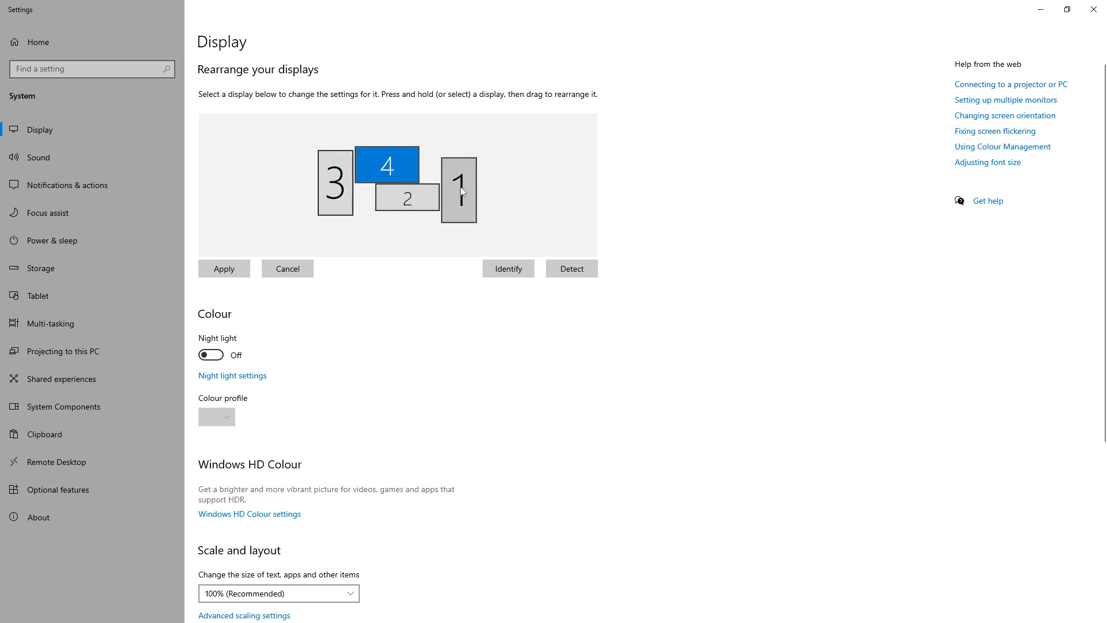
drag(461, 189, 460, 177)
drag(409, 211, 384, 209)
click(356, 190)
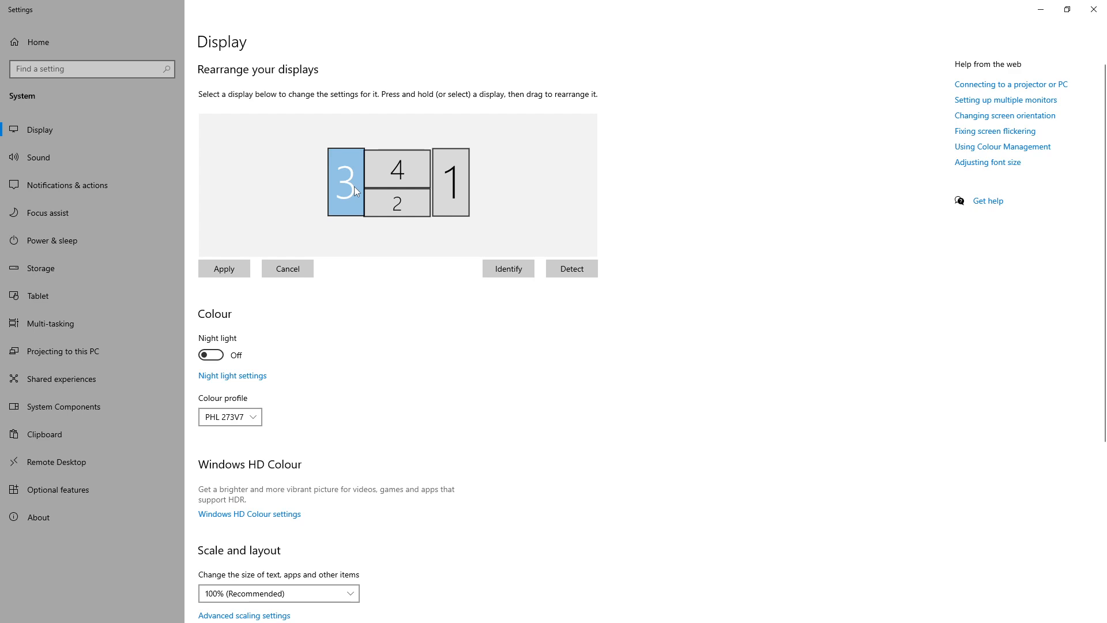
click(448, 191)
drag(446, 192, 445, 196)
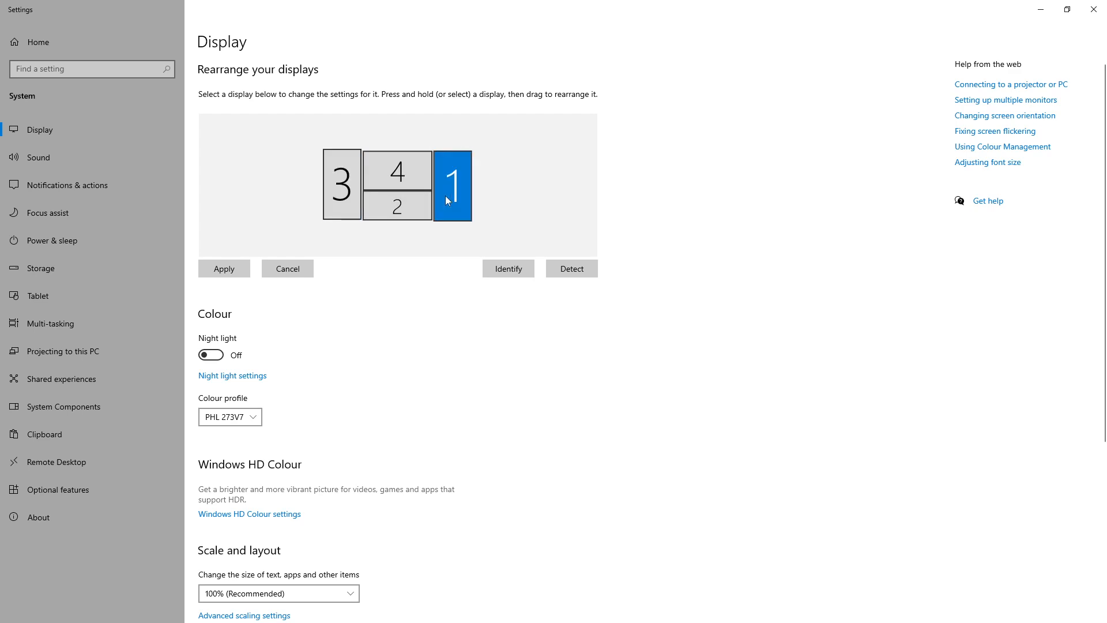
drag(346, 179, 349, 179)
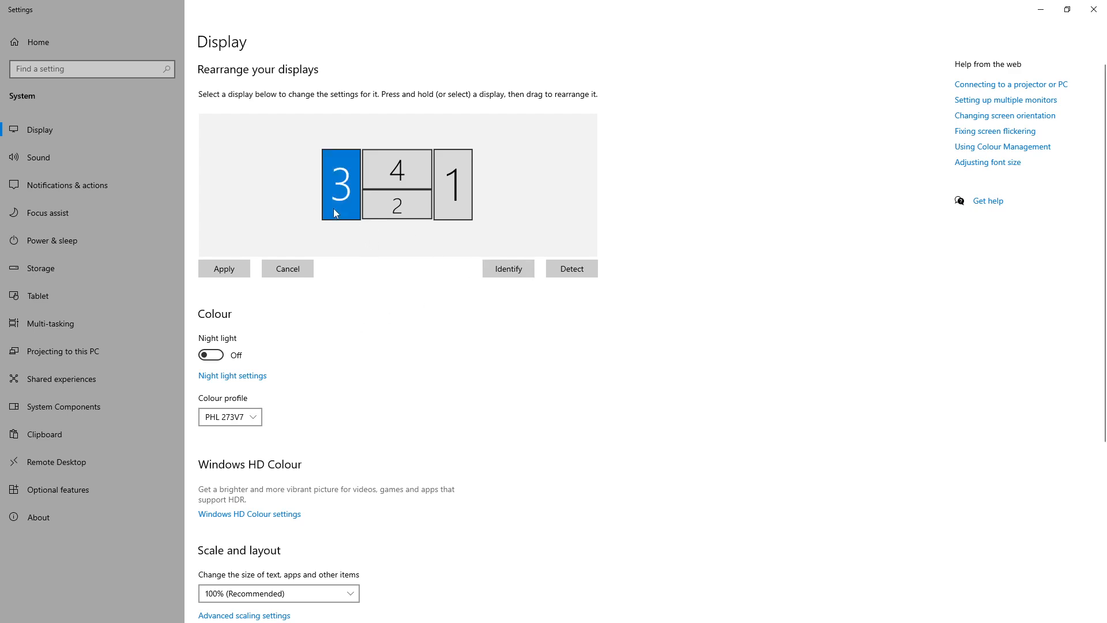
Review display 3's resolution and orientation options without changing them, and select display 4
scroll(380, 339, down, 5)
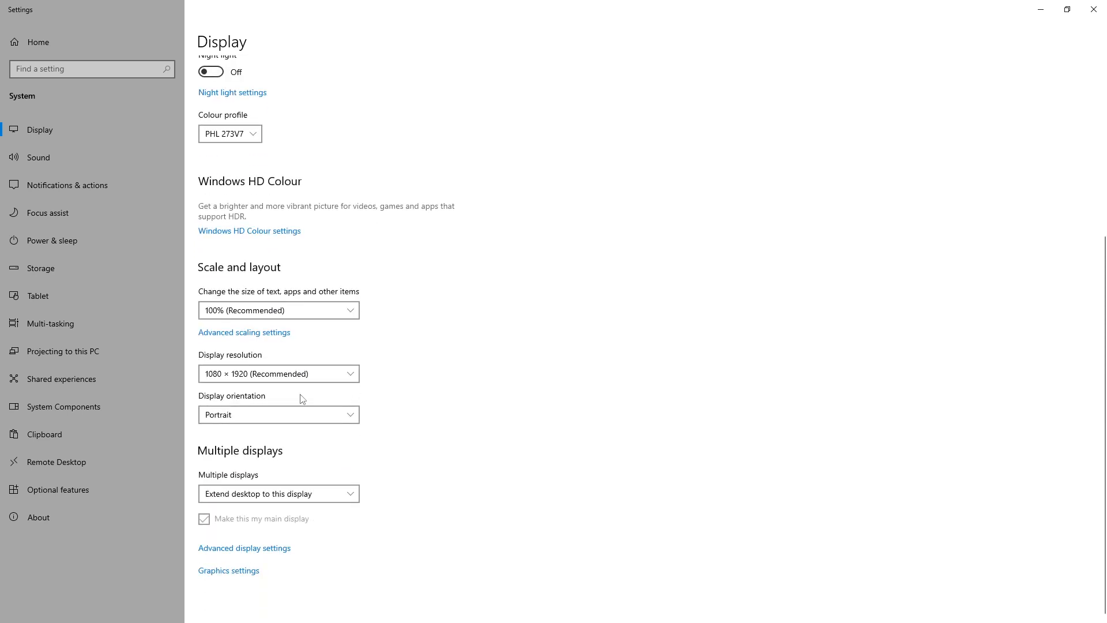
click(355, 415)
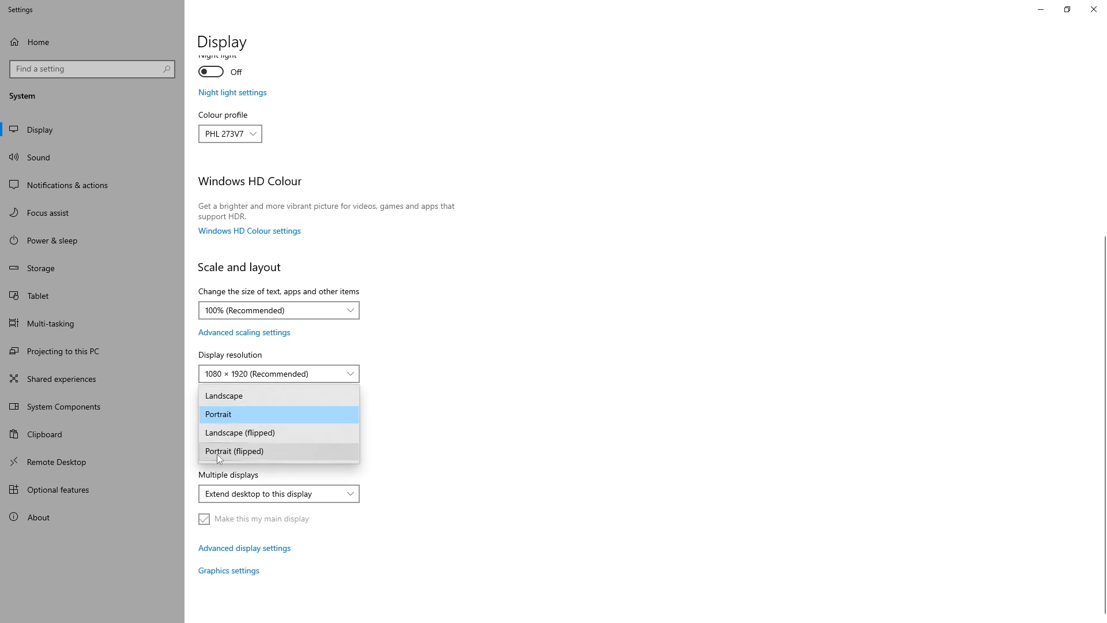
click(434, 381)
scroll(444, 406, up, 5)
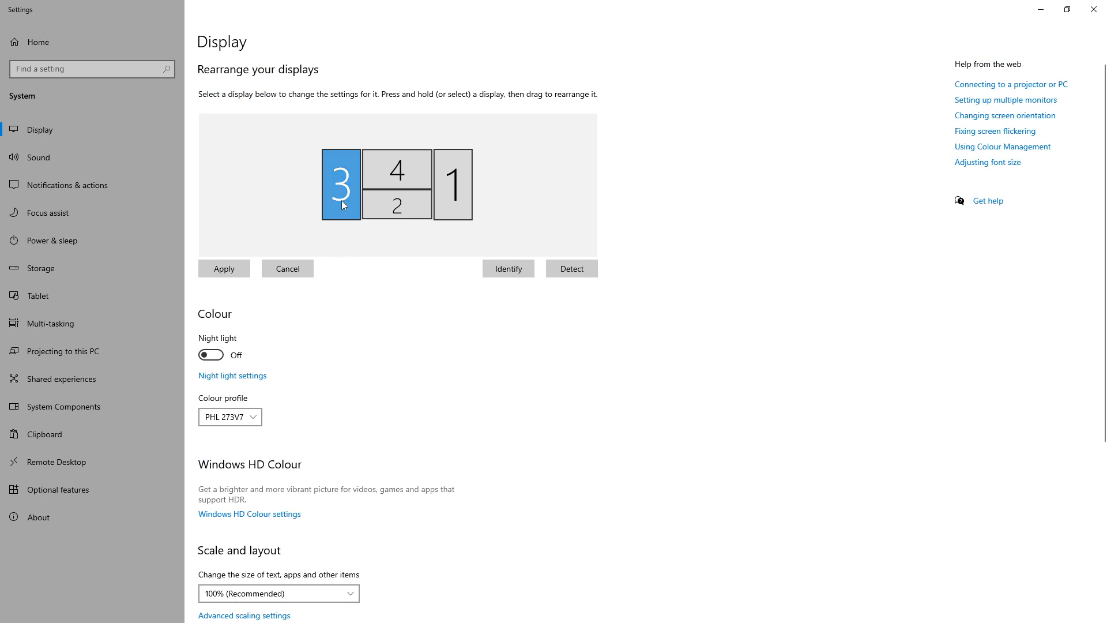
scroll(405, 299, down, 5)
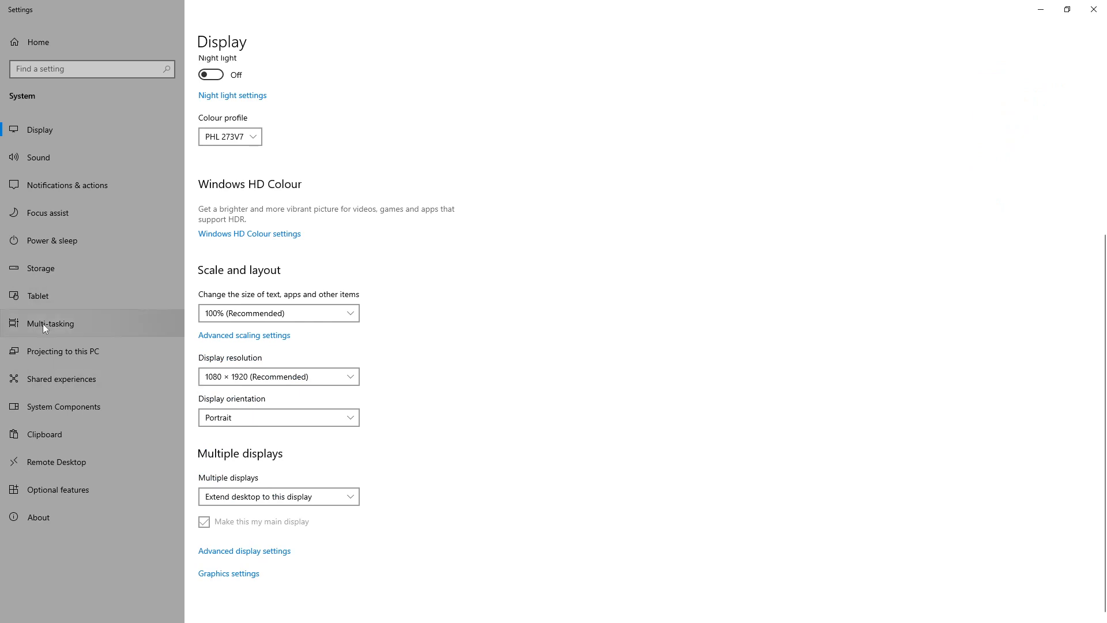
click(392, 170)
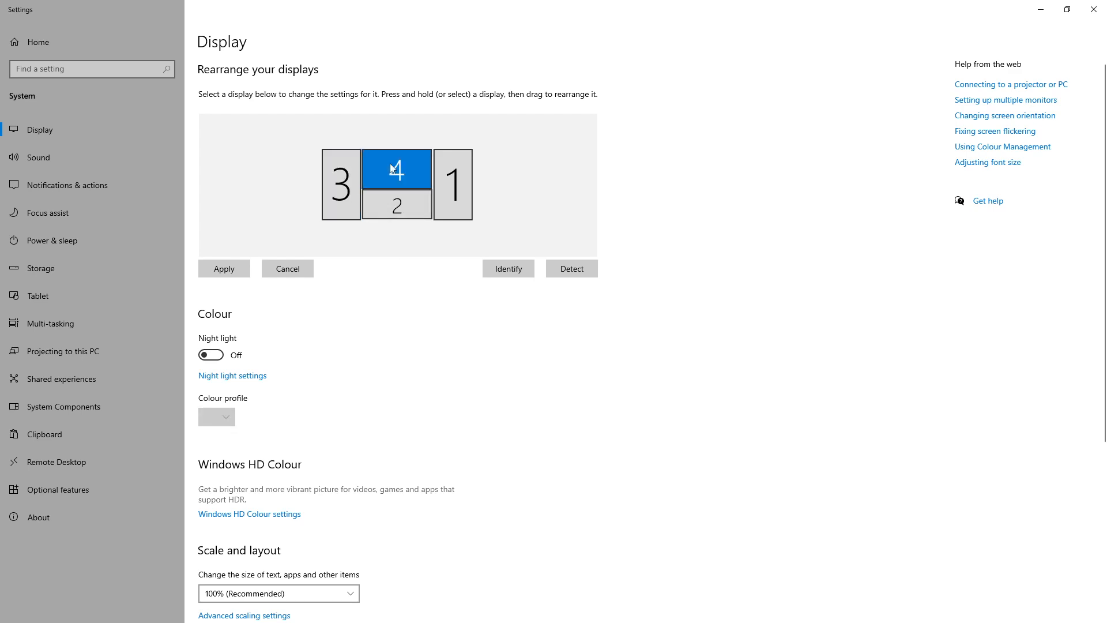
Review the resolution and orientation settings of display 4 and of display 1
scroll(391, 337, down, 5)
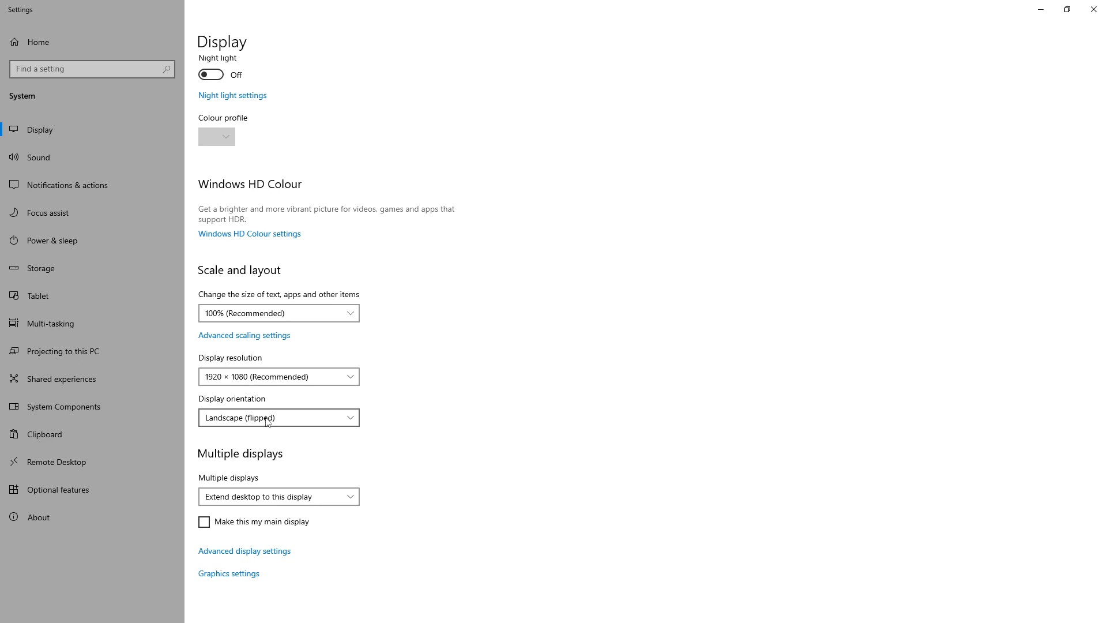
scroll(507, 447, up, 5)
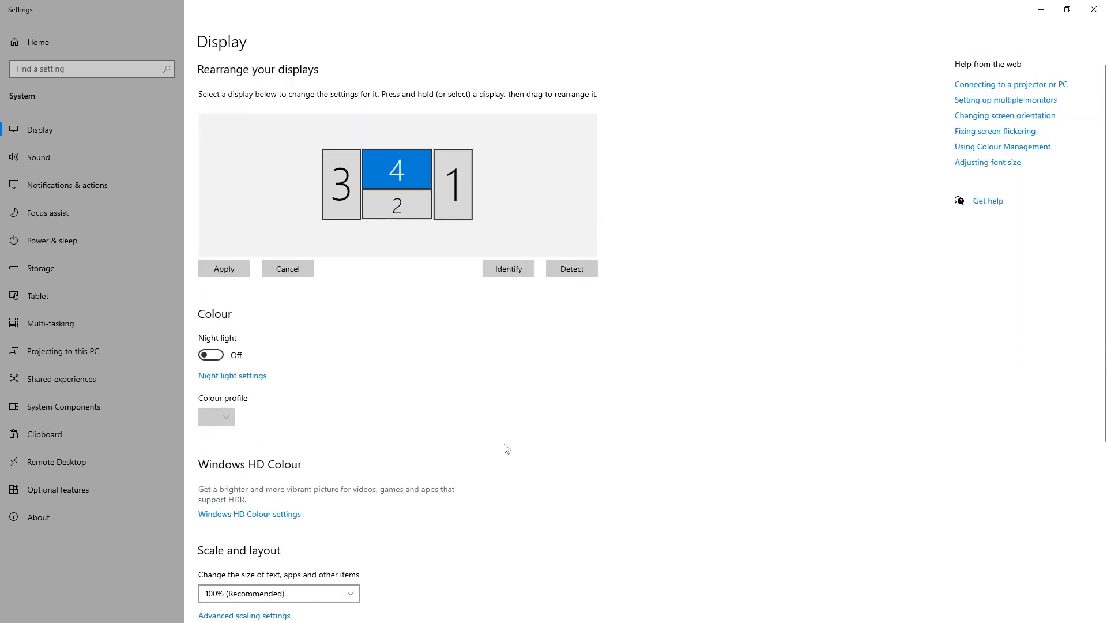
click(439, 185)
scroll(445, 216, down, 5)
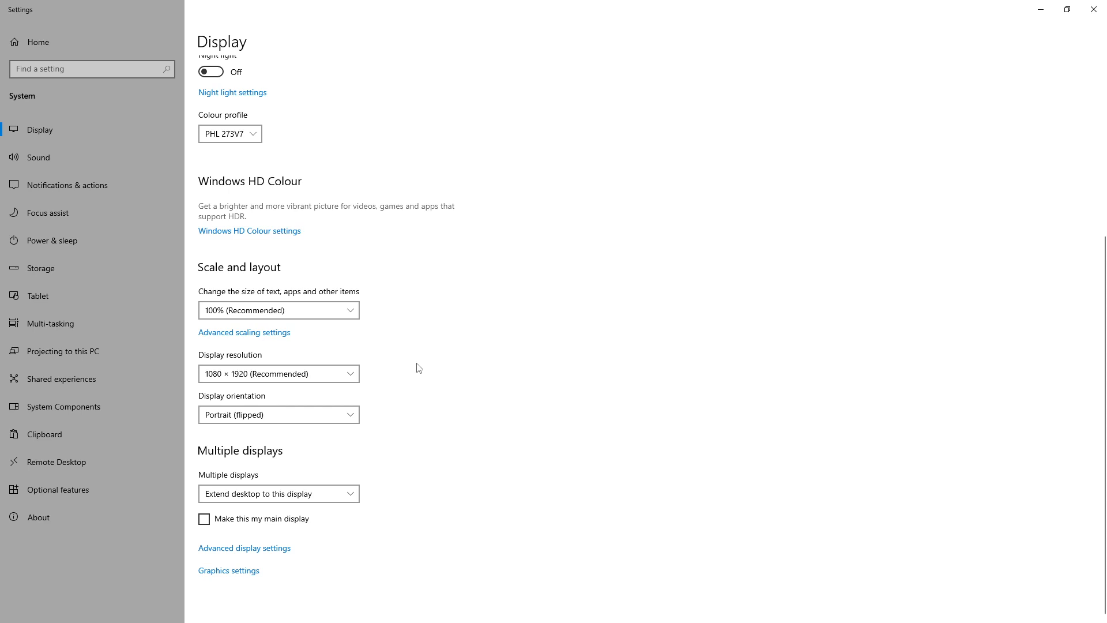
scroll(455, 366, up, 5)
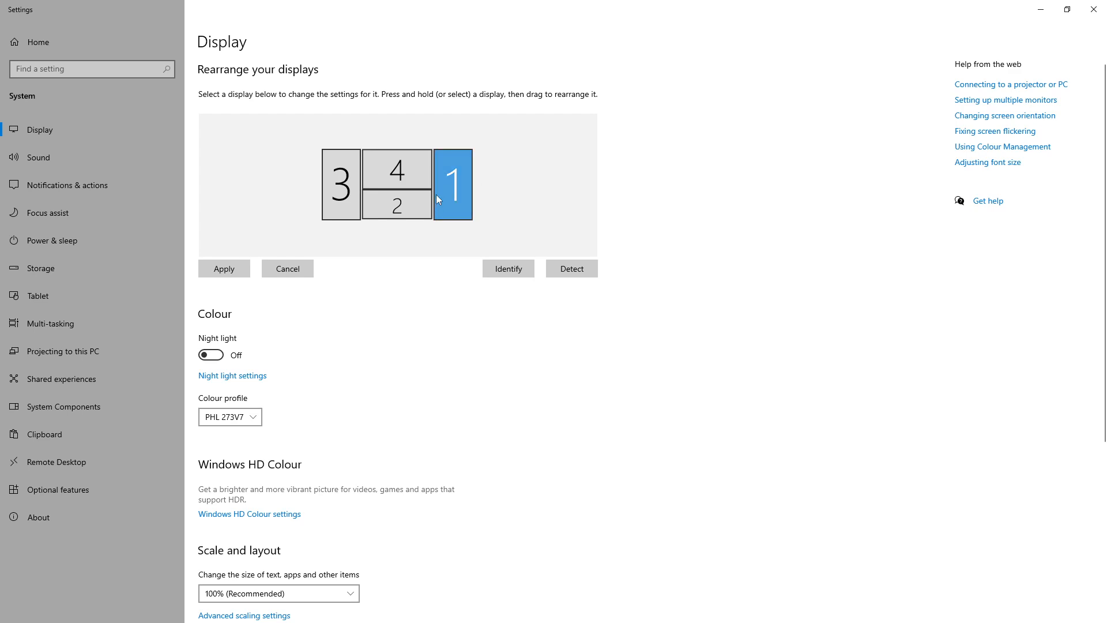
Review the resolution and orientation settings of display 2, the lower centre display
click(405, 202)
scroll(413, 288, down, 5)
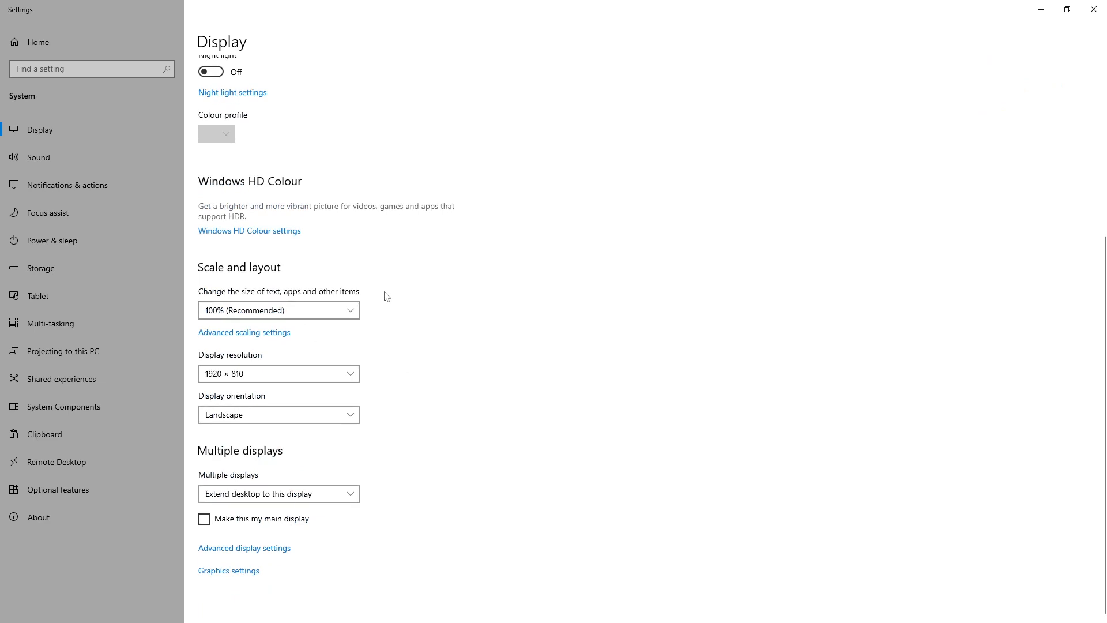
scroll(495, 366, up, 5)
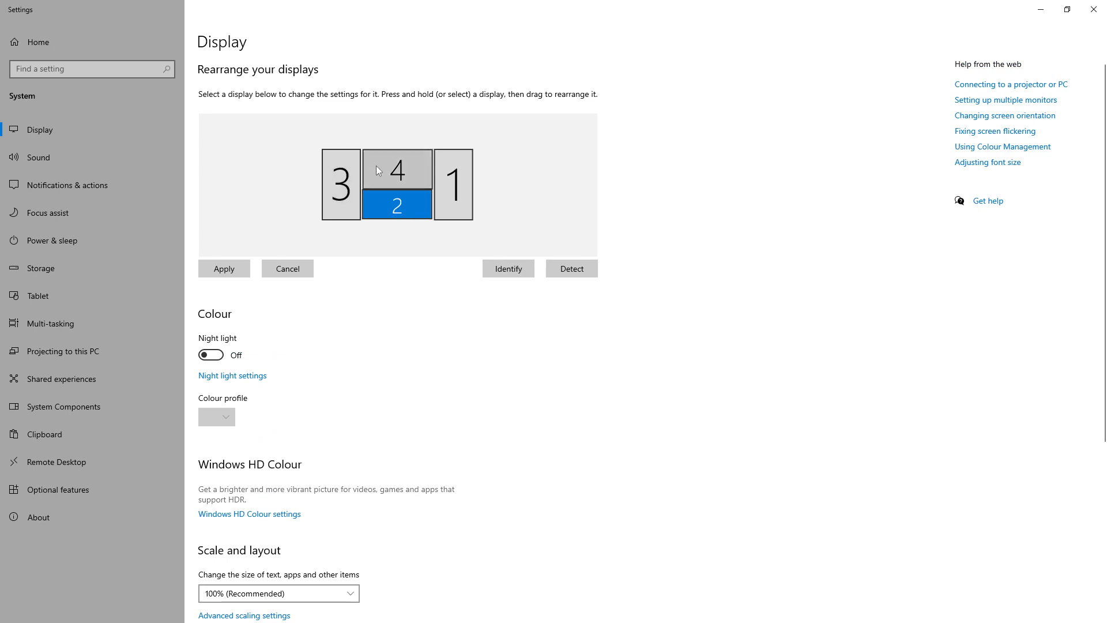
scroll(424, 320, down, 3)
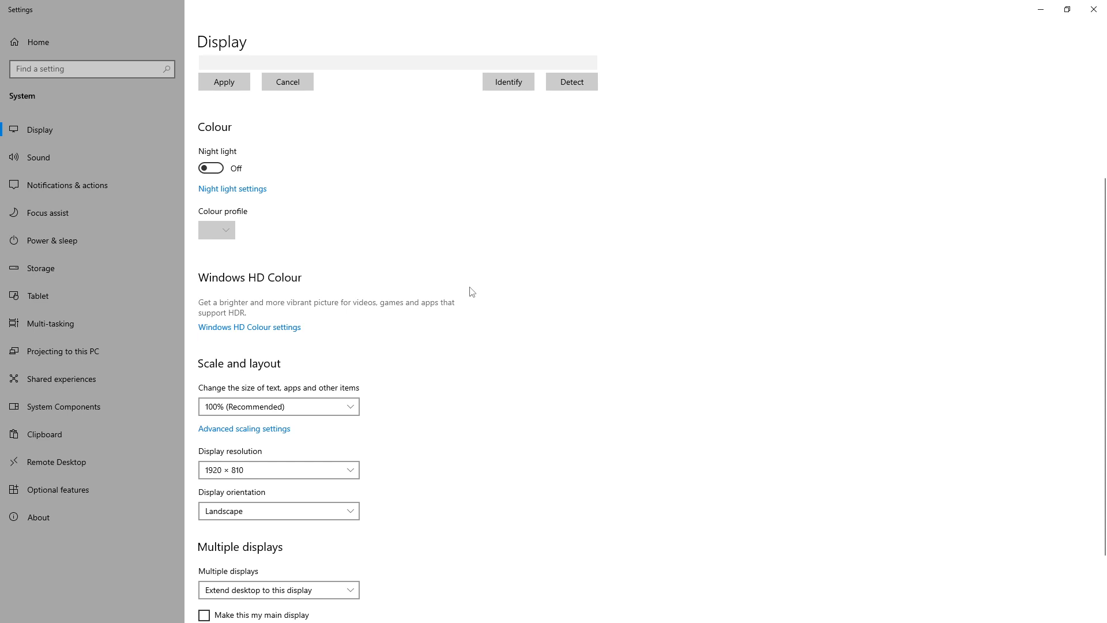
scroll(455, 340, up, 3)
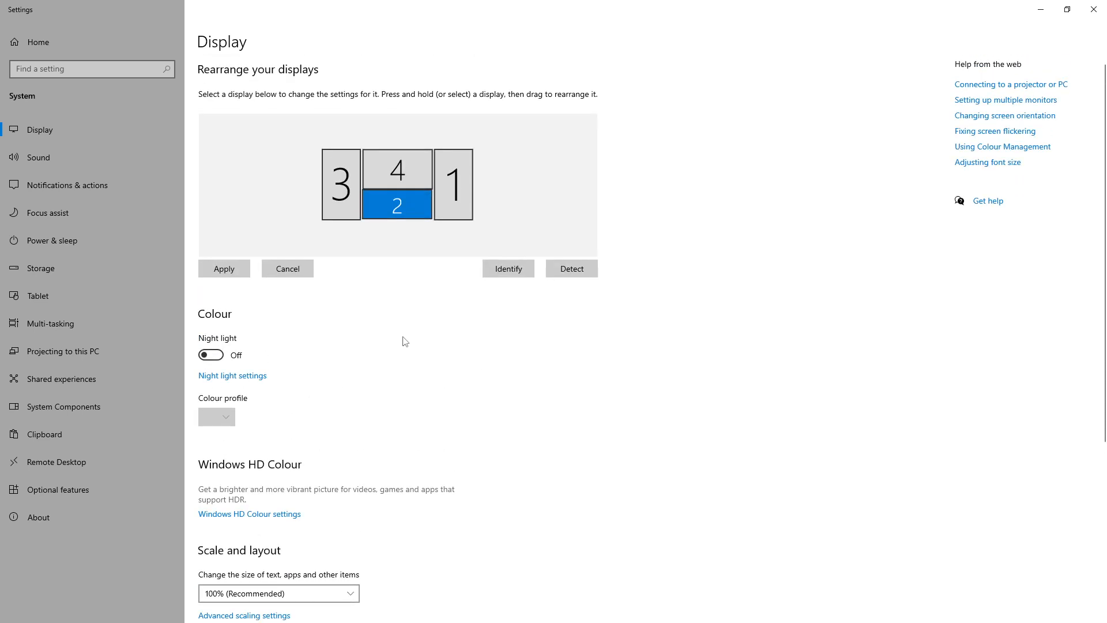
scroll(405, 342, down, 4)
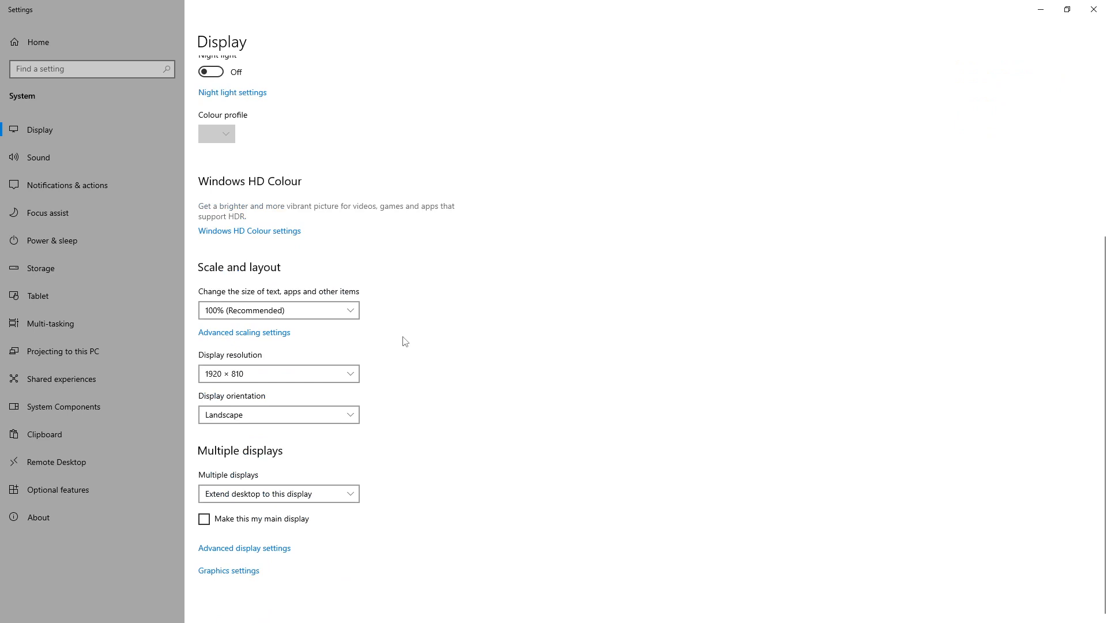
scroll(480, 287, up, 4)
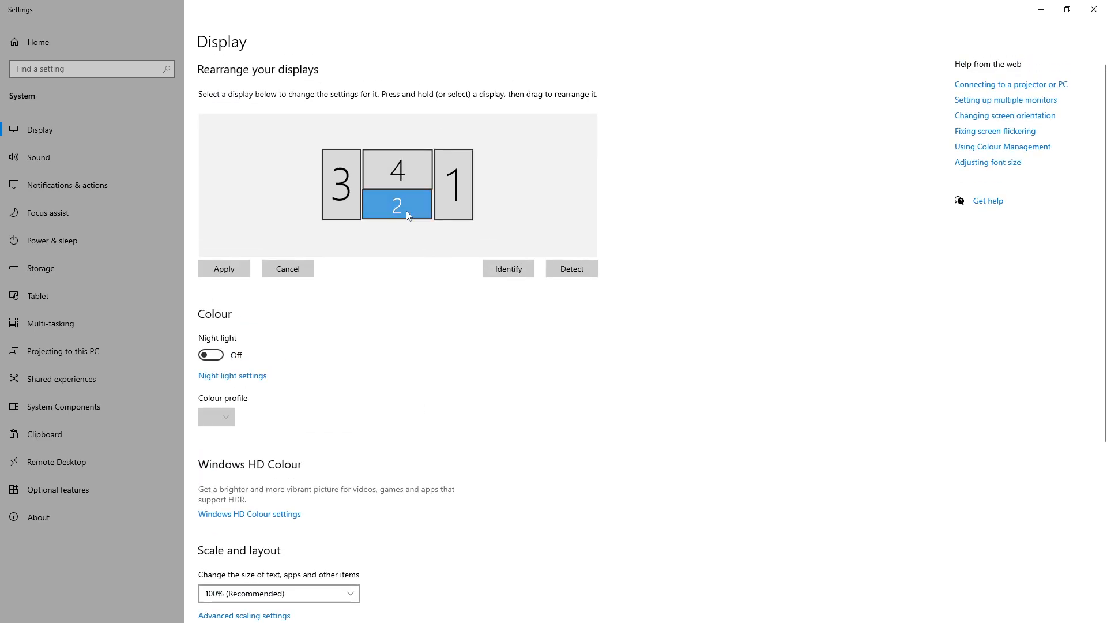
Select display 3 and check its orientation and whether it is set as the main display
click(402, 184)
click(397, 203)
click(350, 202)
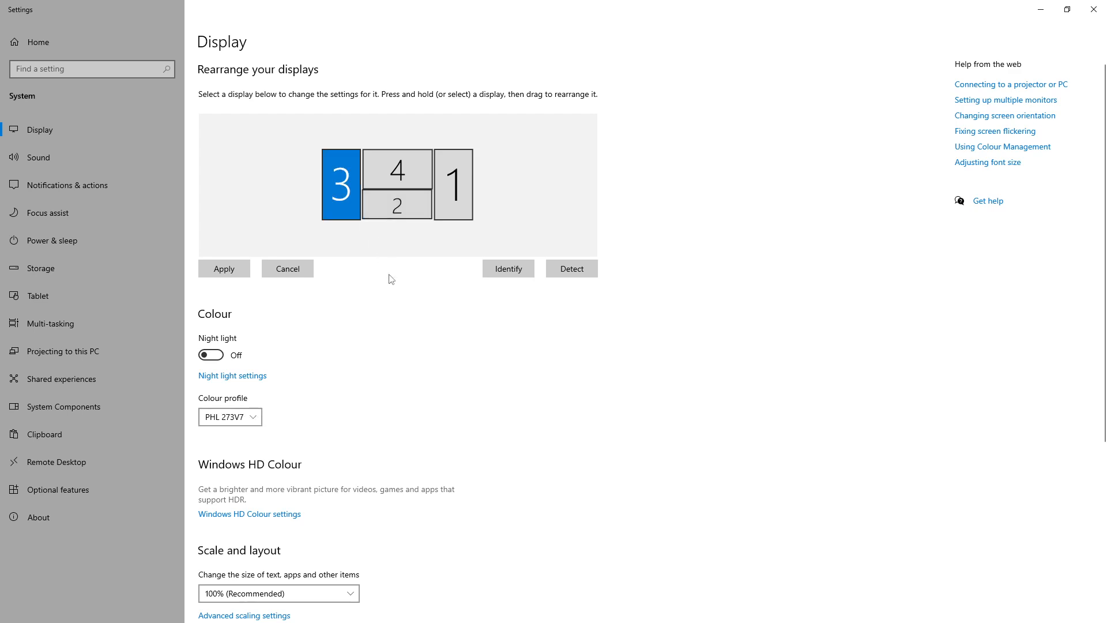
scroll(397, 291, down, 4)
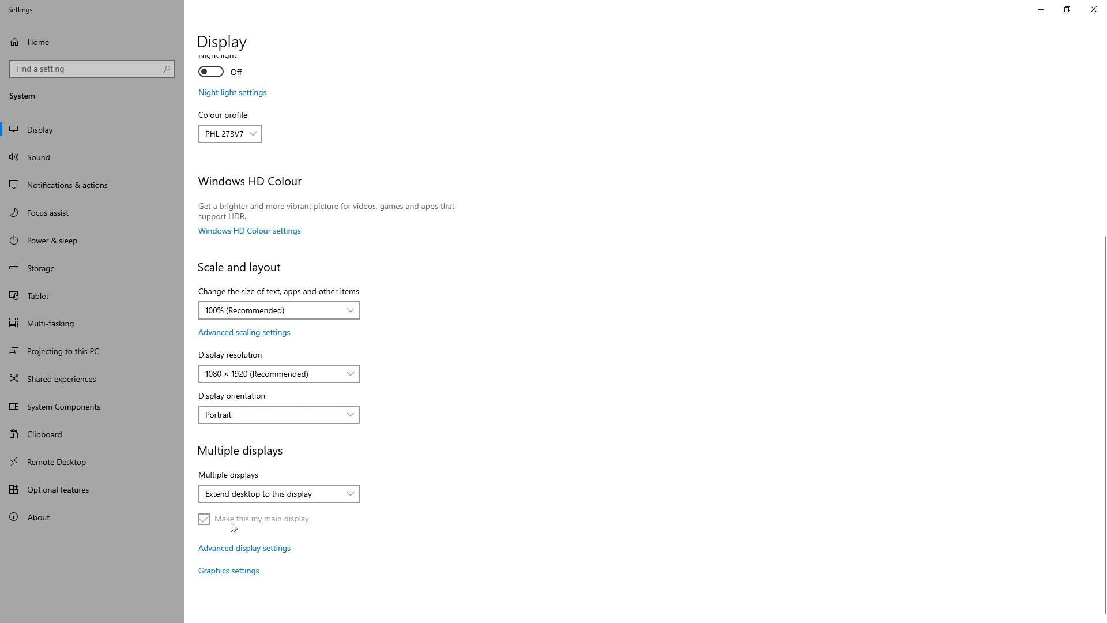
scroll(541, 466, up, 5)
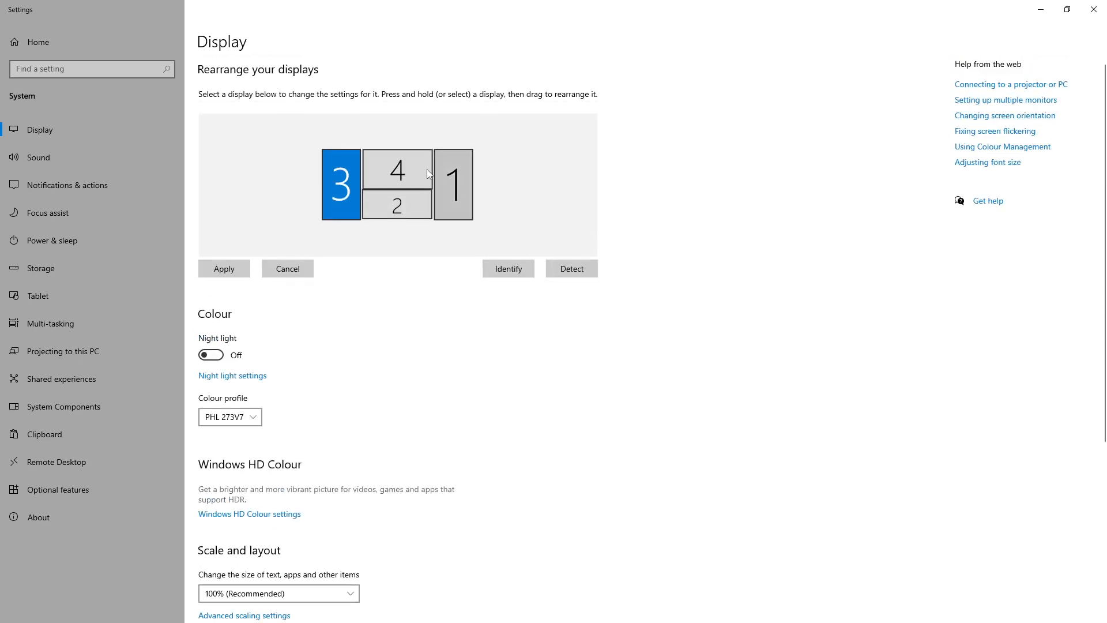
Check the Multiple displays mode of displays 3 and 2, keeping both on Extend desktop to this display
scroll(432, 382, down, 3)
scroll(432, 383, down, 2)
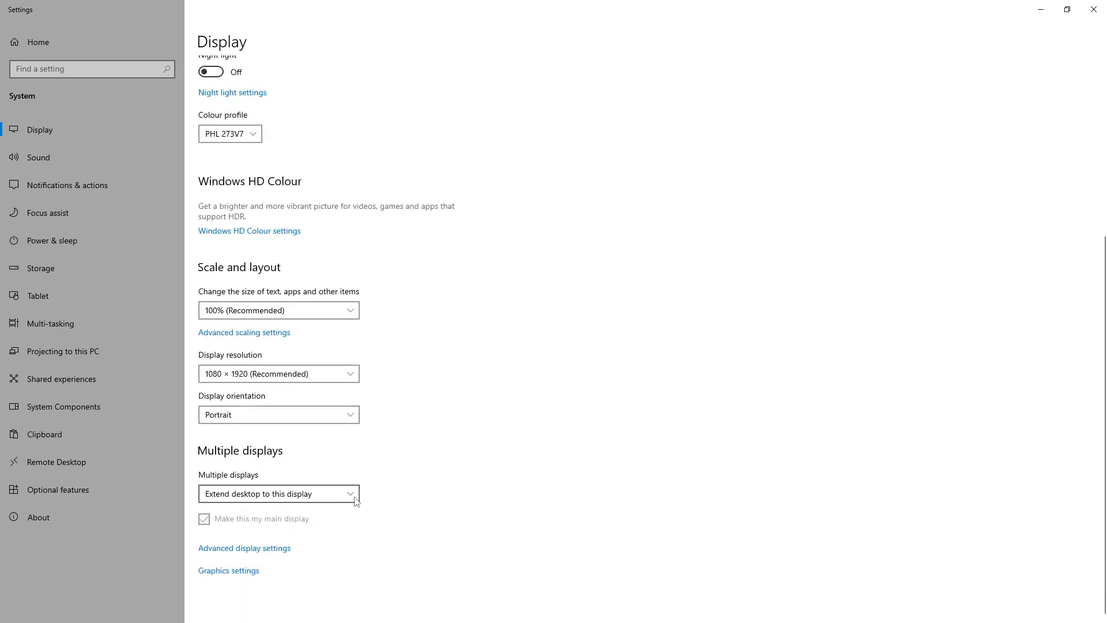
click(354, 497)
click(334, 495)
scroll(455, 304, up, 5)
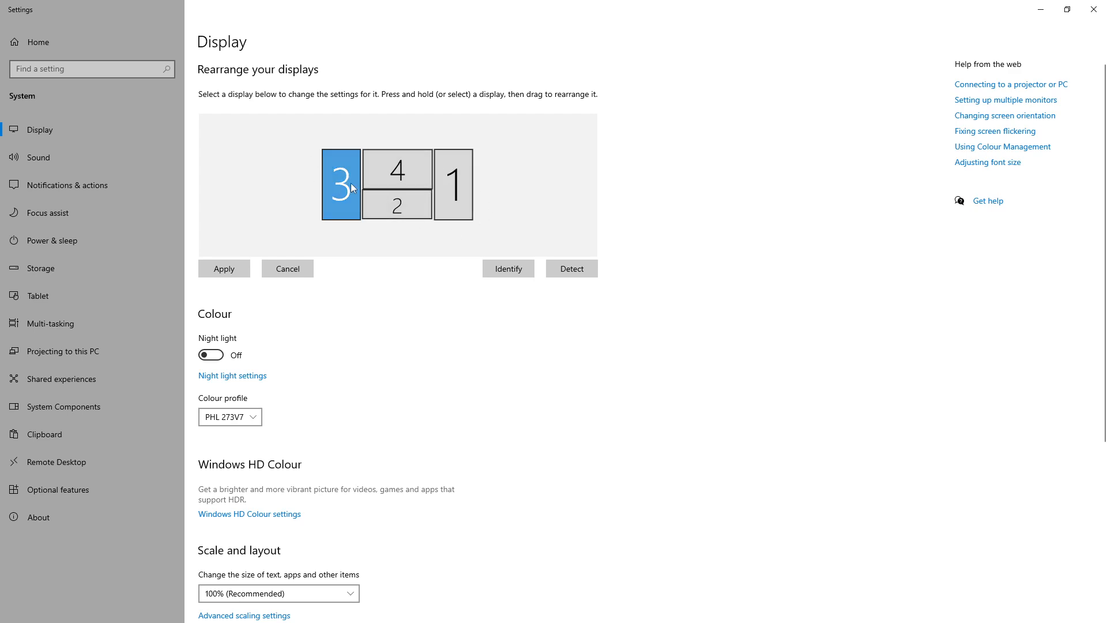
click(377, 202)
scroll(474, 376, down, 1)
scroll(474, 376, down, 5)
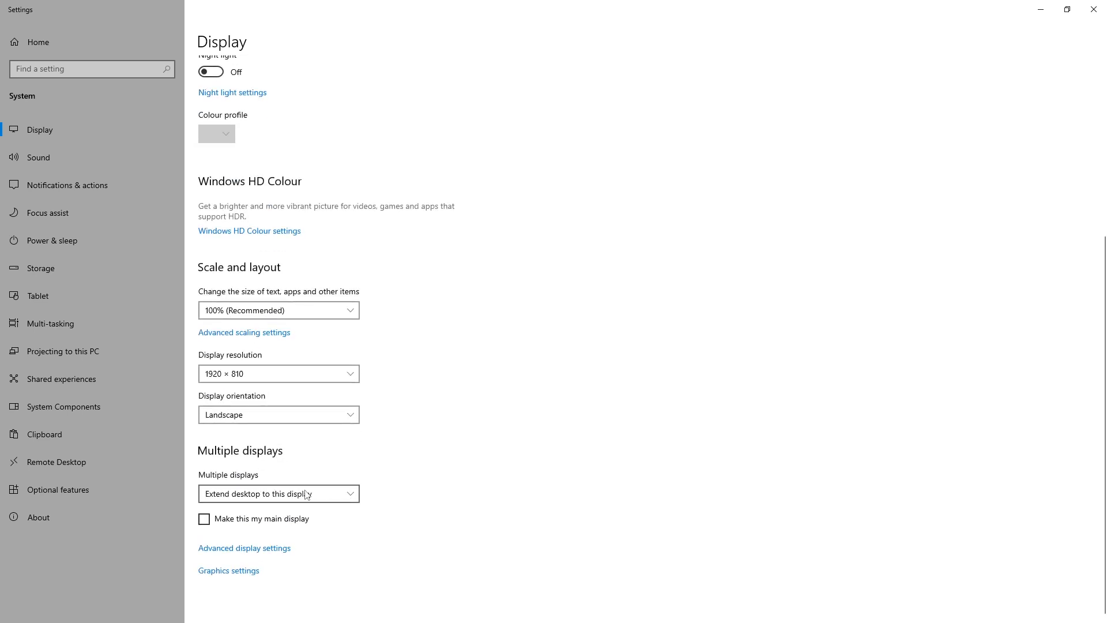
click(340, 494)
click(260, 494)
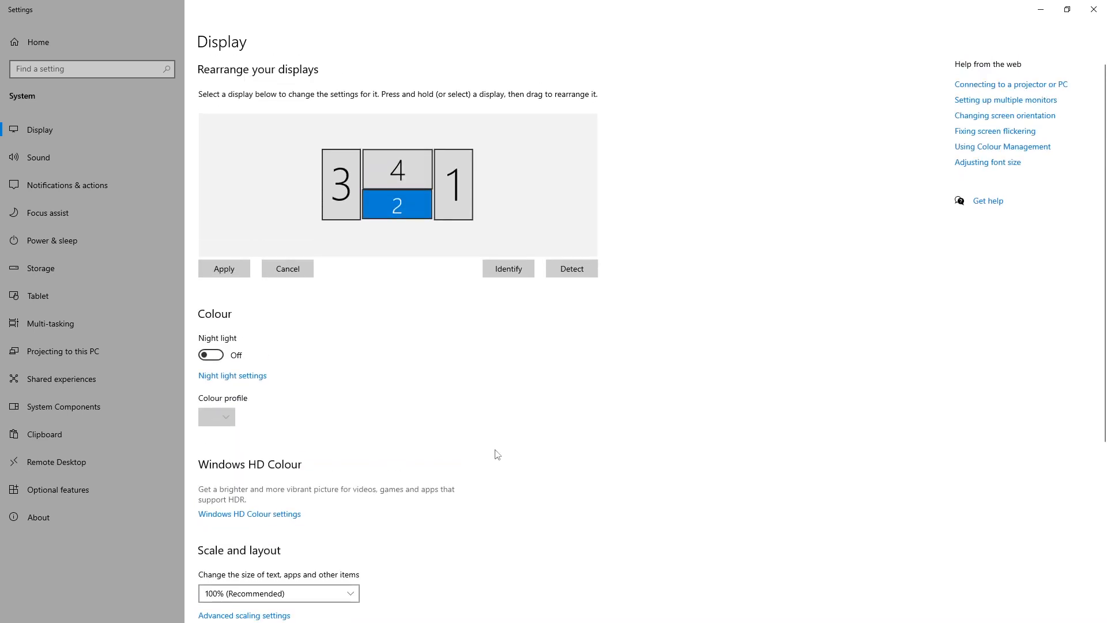
Check the Multiple displays mode of displays 4 and 1, keeping both on Extend desktop to this display
click(407, 181)
scroll(455, 403, down, 5)
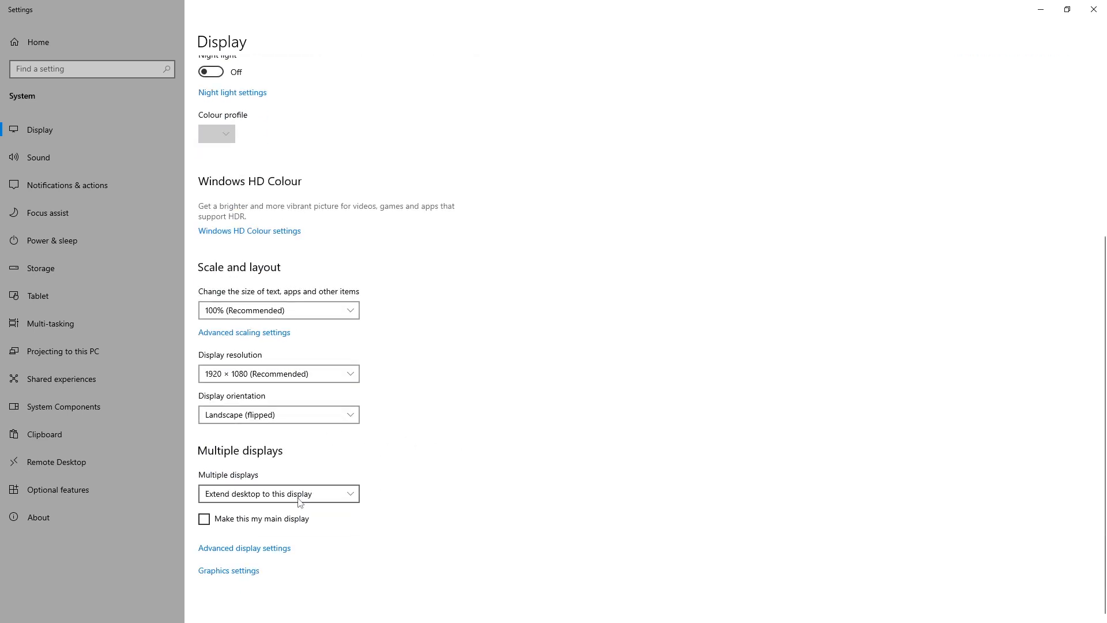
click(354, 495)
click(288, 494)
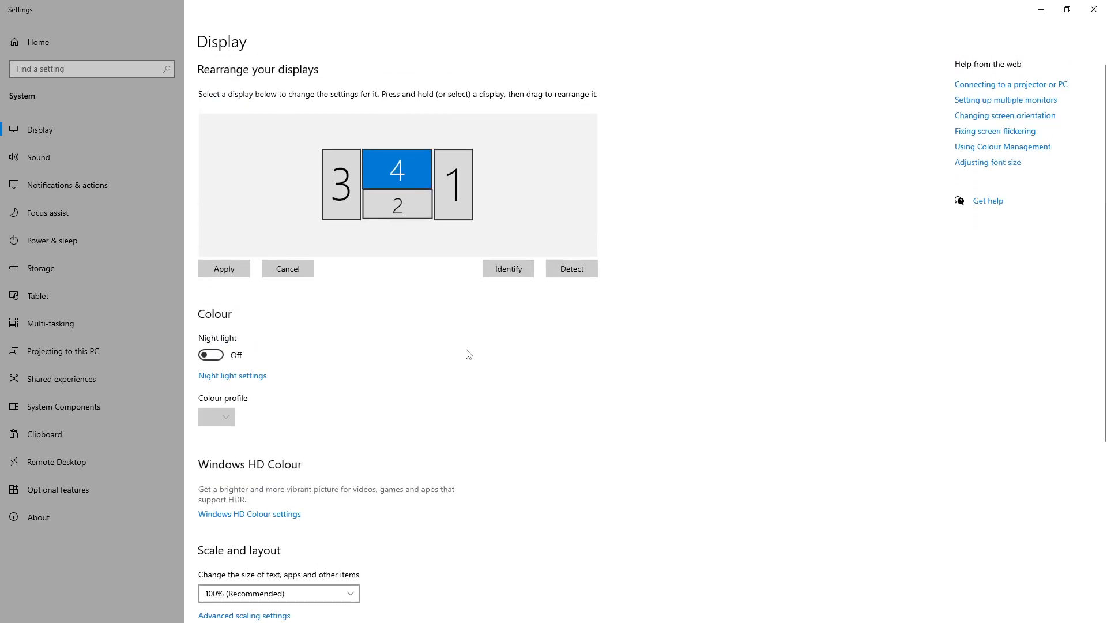
click(459, 222)
scroll(463, 404, down, 5)
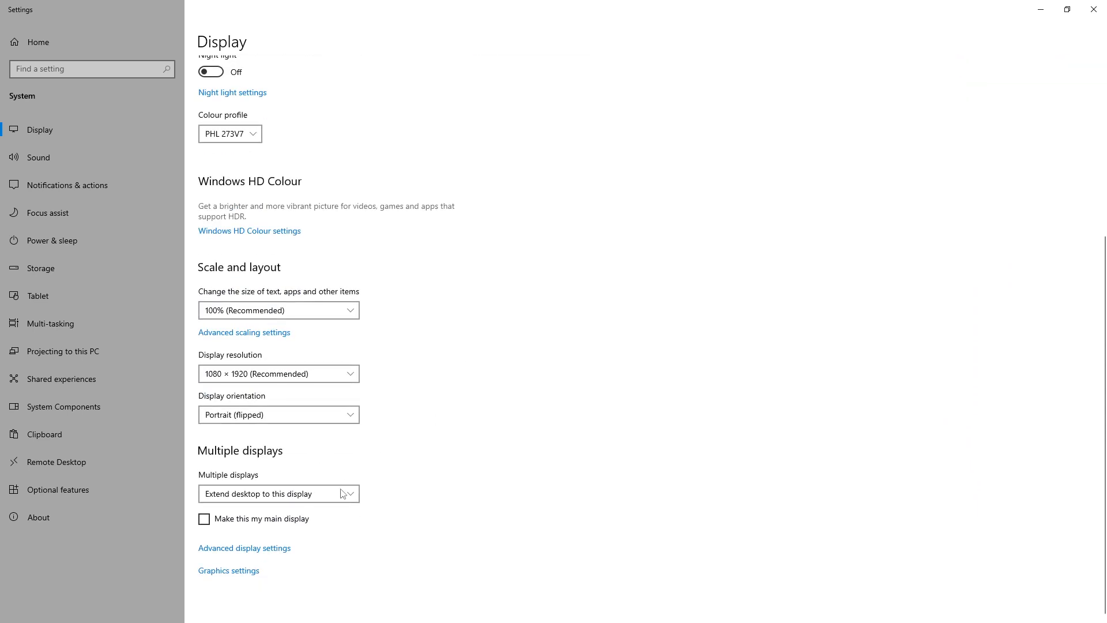
click(299, 491)
click(277, 496)
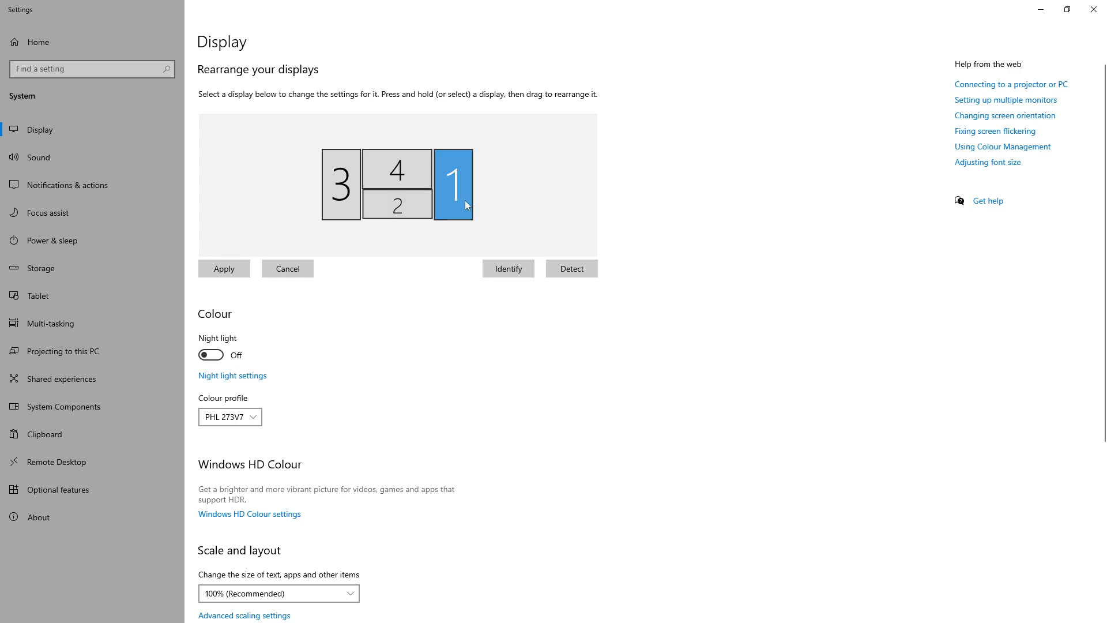
Look over the display arrangement together with display 1's scale, resolution, orientation and multiple-display settings
scroll(423, 309, down, 5)
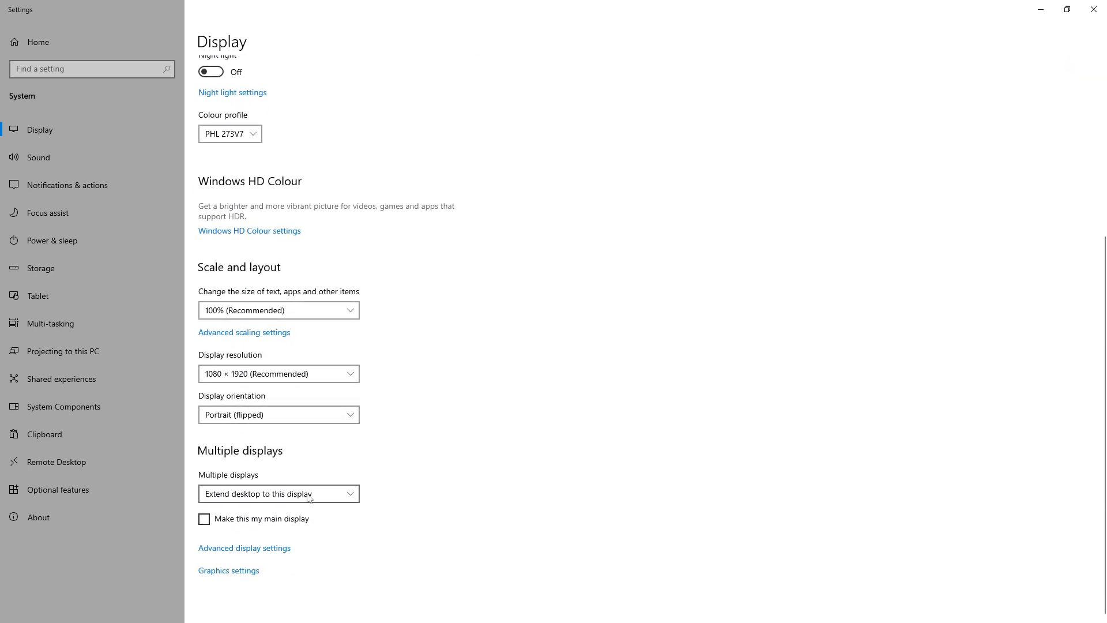
scroll(428, 331, up, 5)
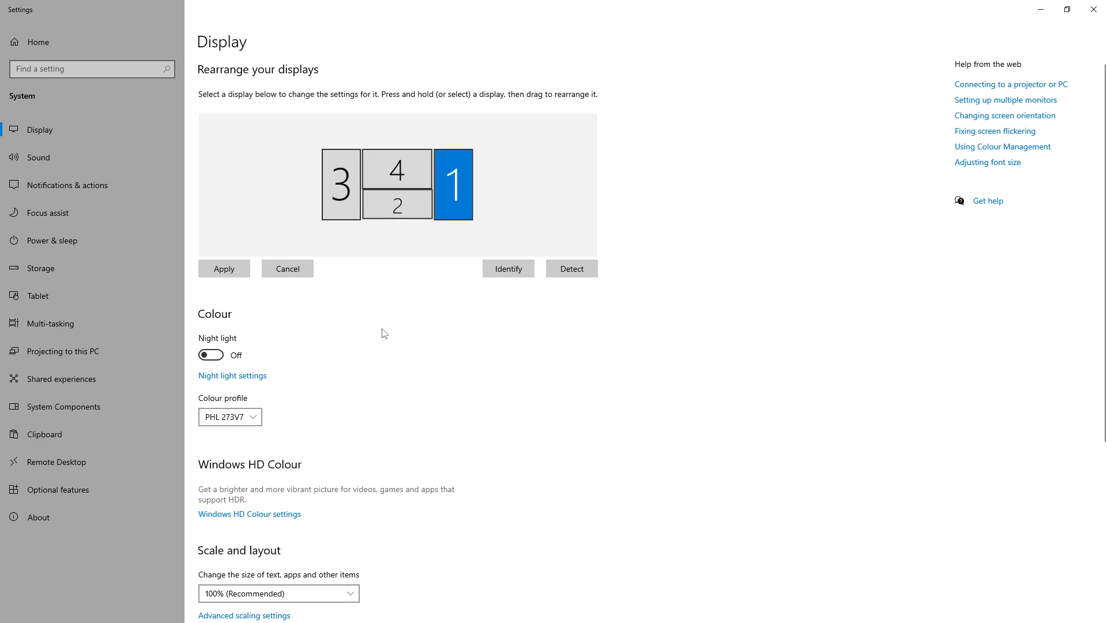
scroll(398, 455, down, 5)
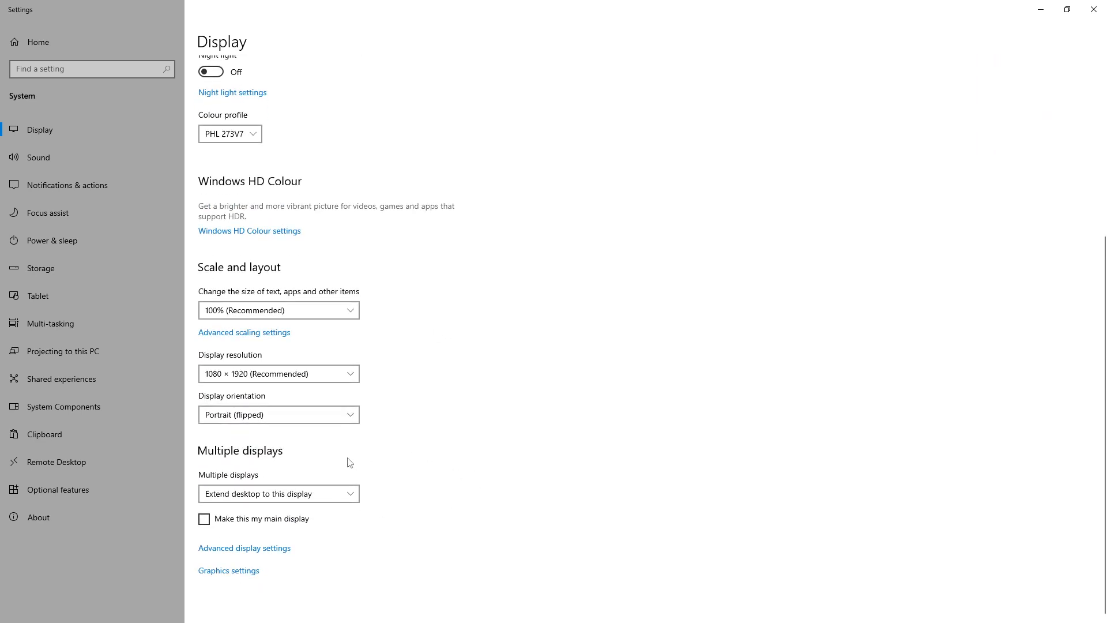
scroll(352, 456, up, 5)
scroll(288, 454, down, 5)
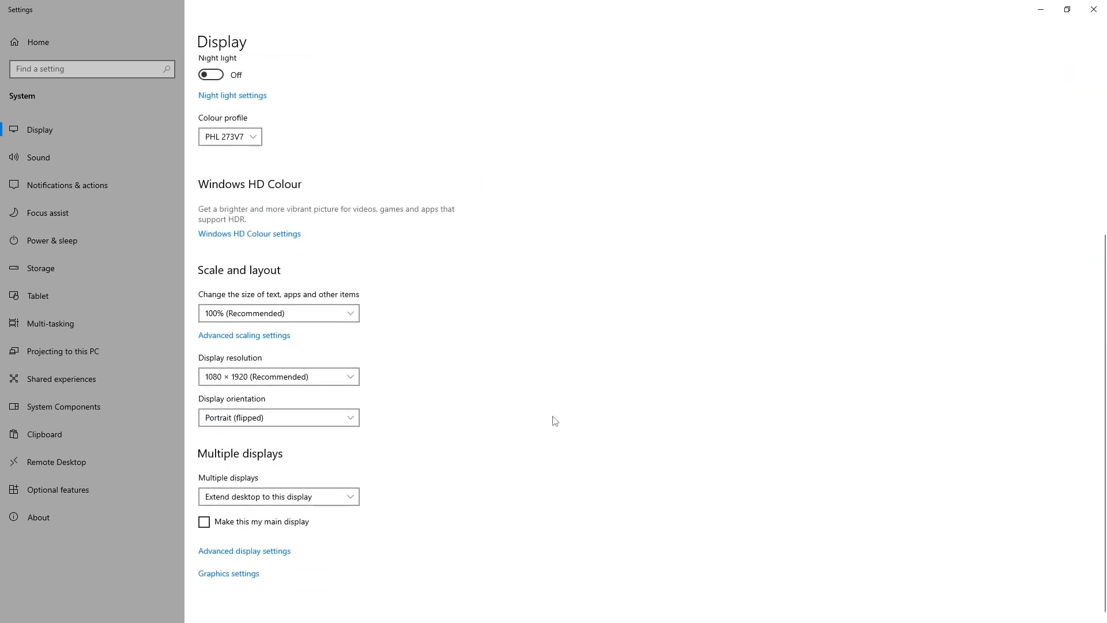
scroll(578, 455, up, 3)
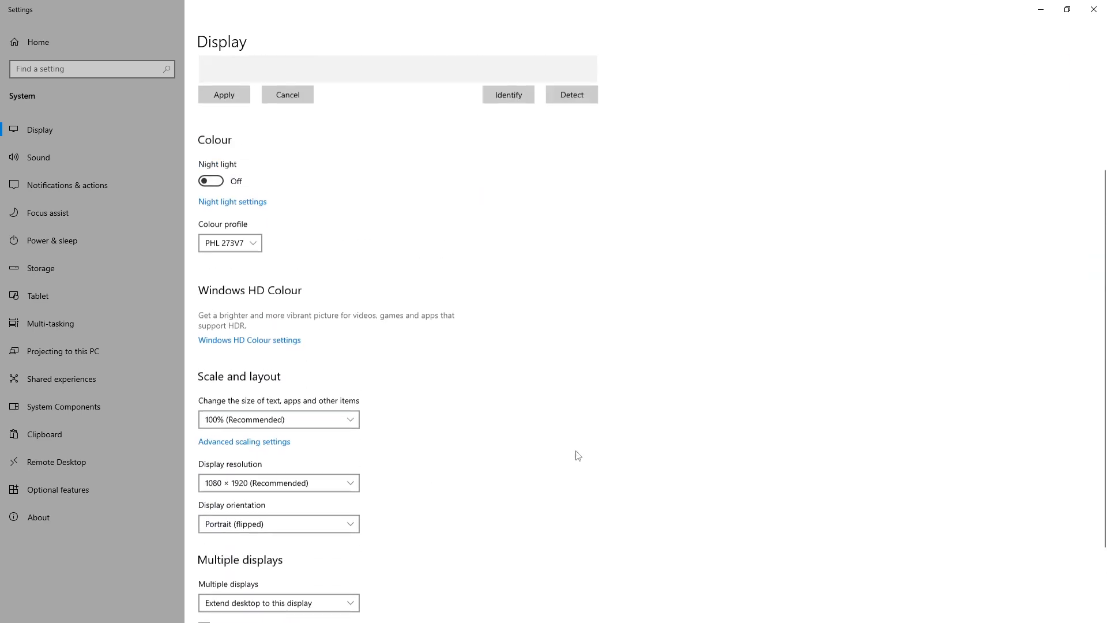
scroll(579, 456, down, 3)
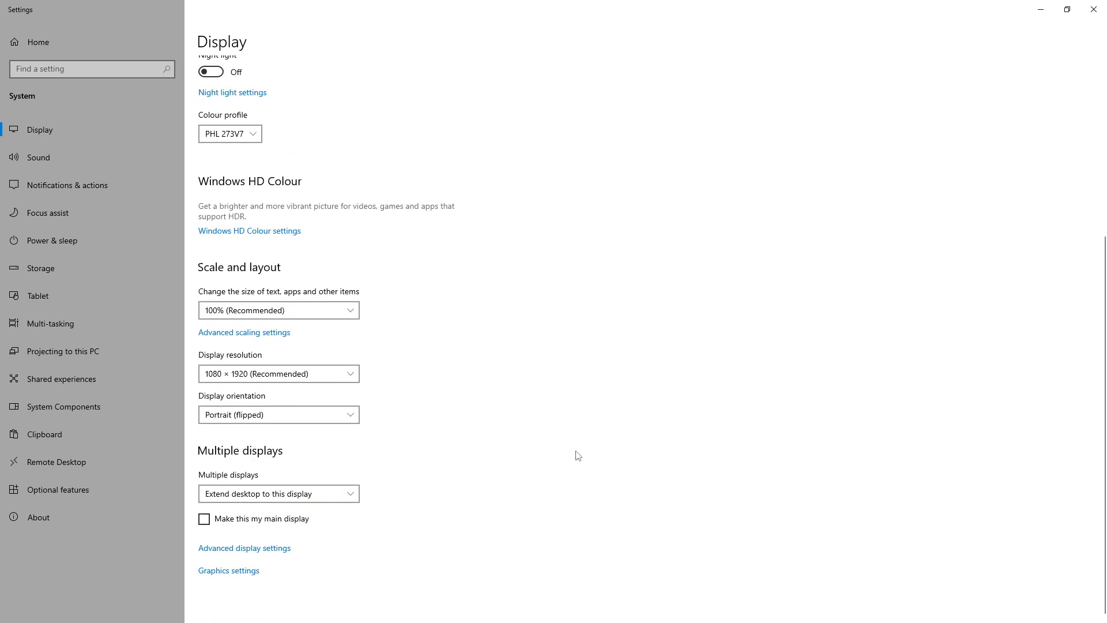
scroll(578, 456, up, 5)
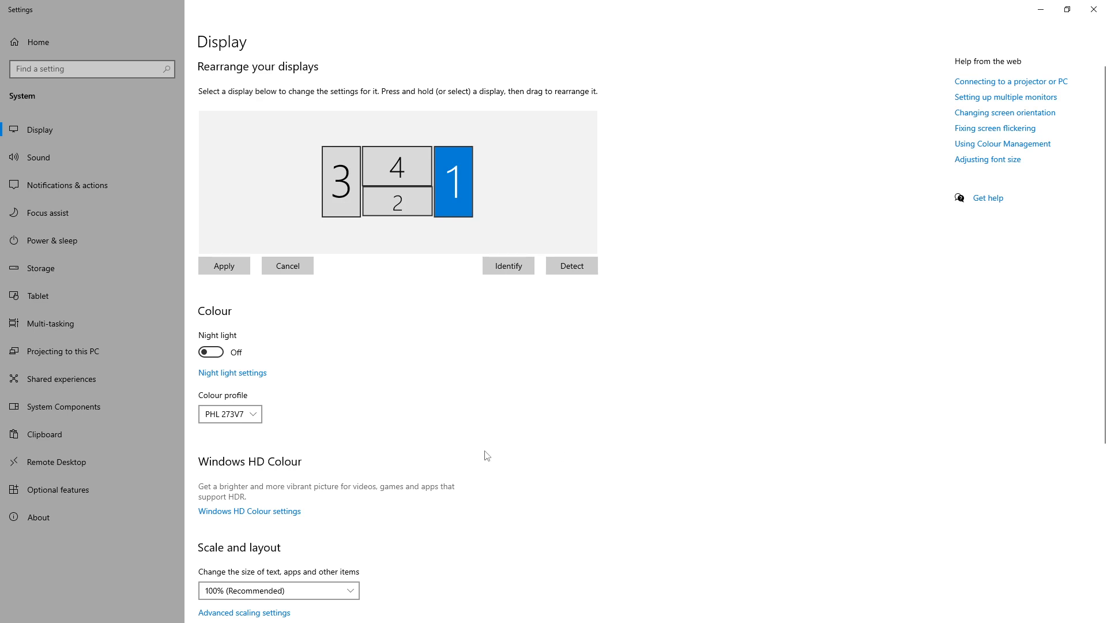
scroll(484, 454, down, 2)
scroll(482, 452, up, 2)
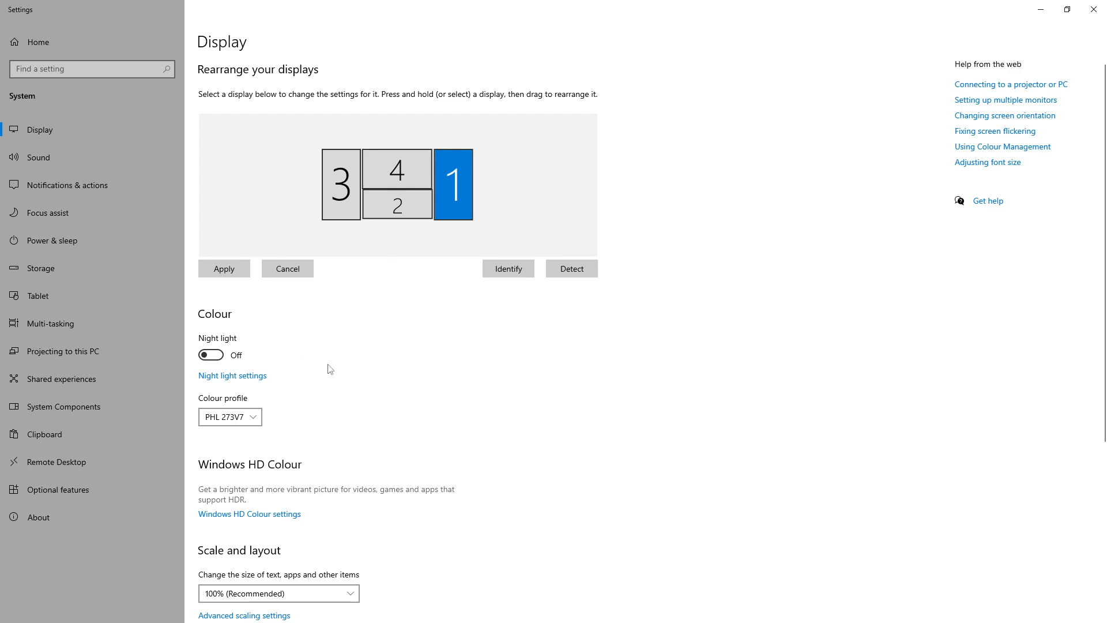
scroll(352, 415, down, 3)
scroll(430, 421, up, 3)
scroll(413, 329, down, 5)
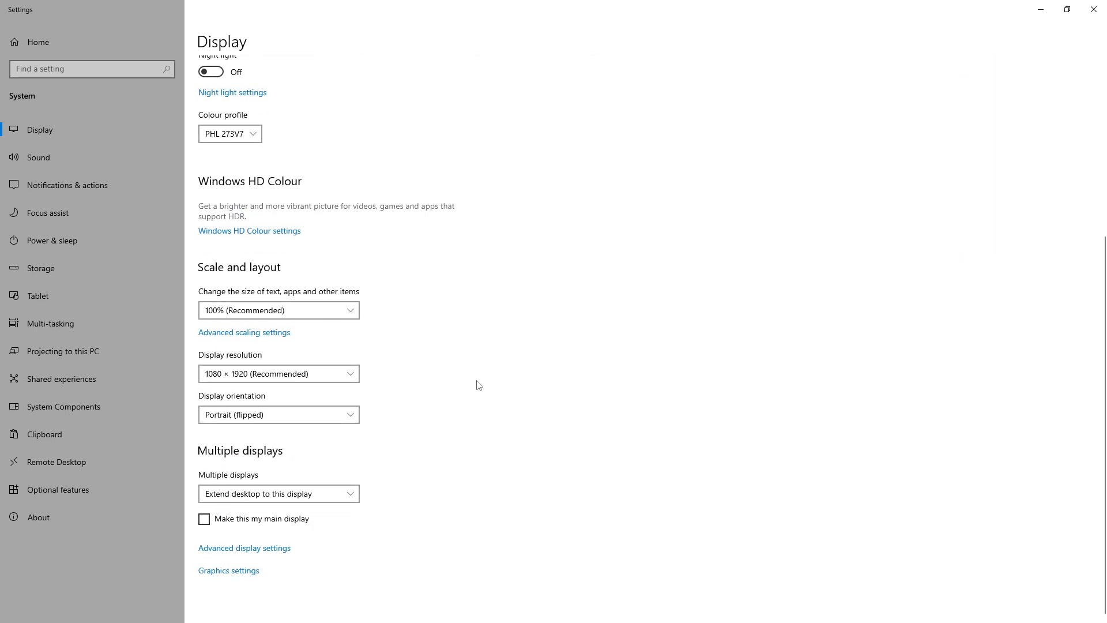
scroll(479, 385, up, 5)
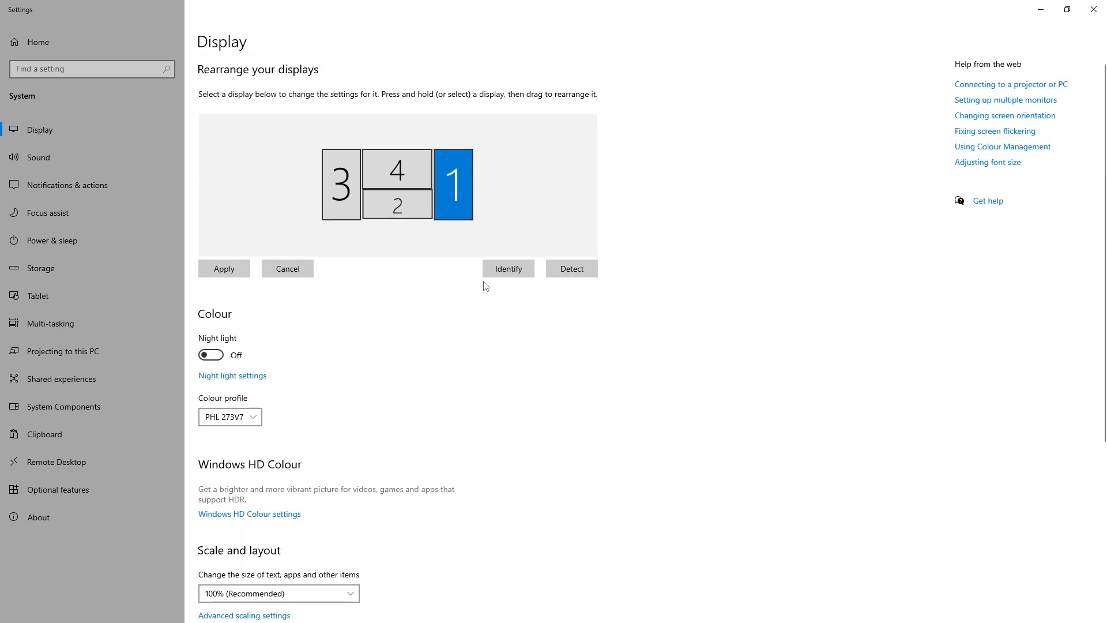
Close Windows Settings to return to the Multi-Monitor Calculator, and shift monitor 4 slightly down and to the left
click(1094, 12)
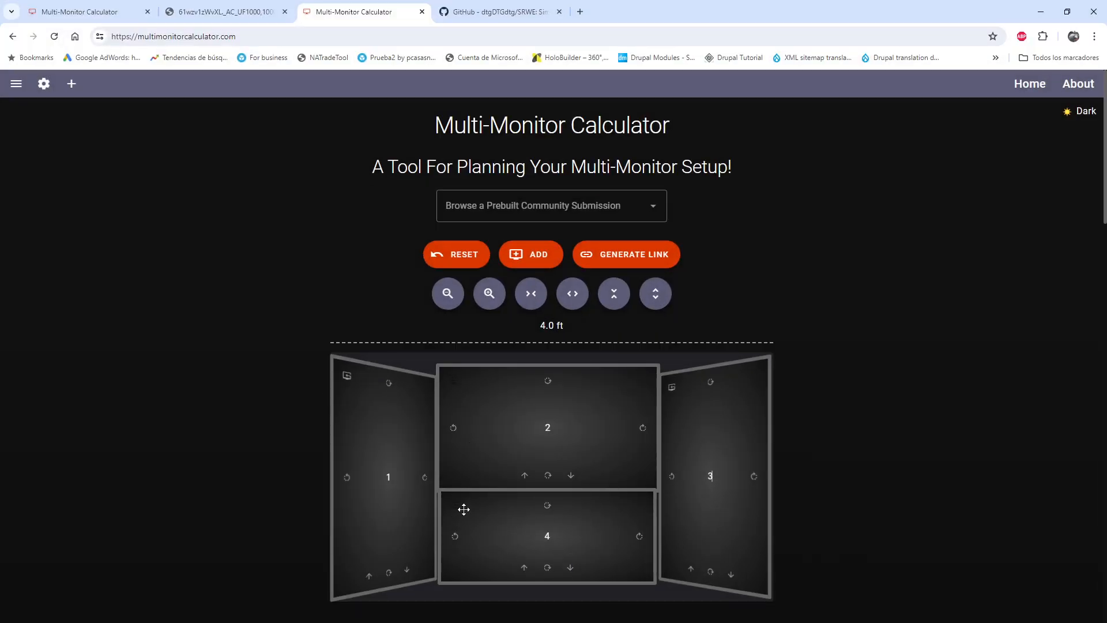
drag(489, 511, 486, 515)
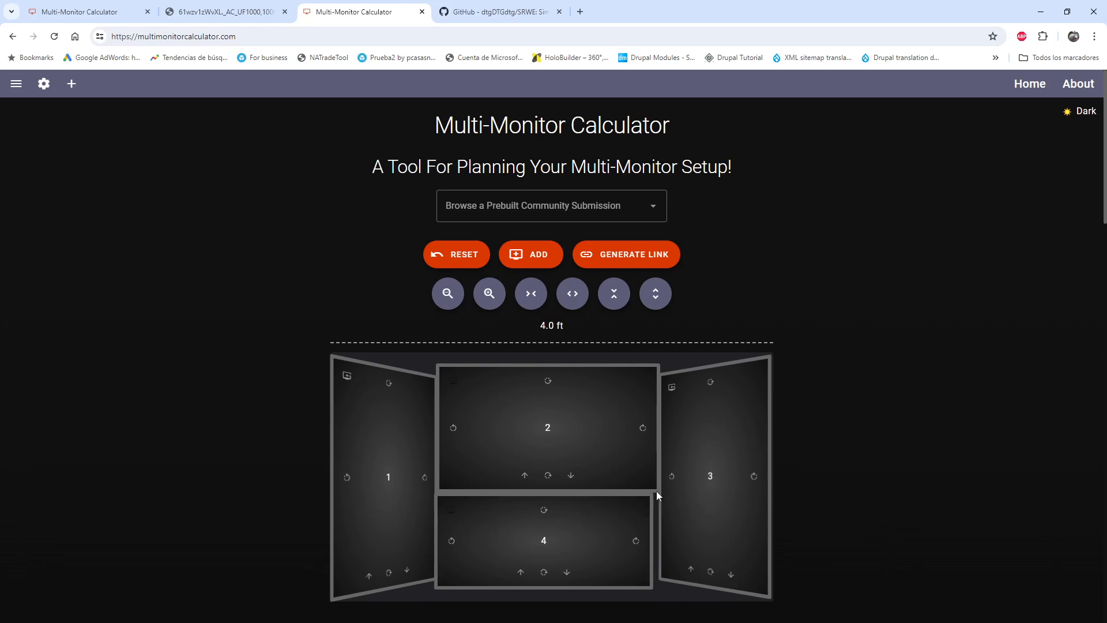
Reduce the inward tilt of portrait monitors 1 and 3 so both lie nearly flat beside the landscape monitors
click(347, 477)
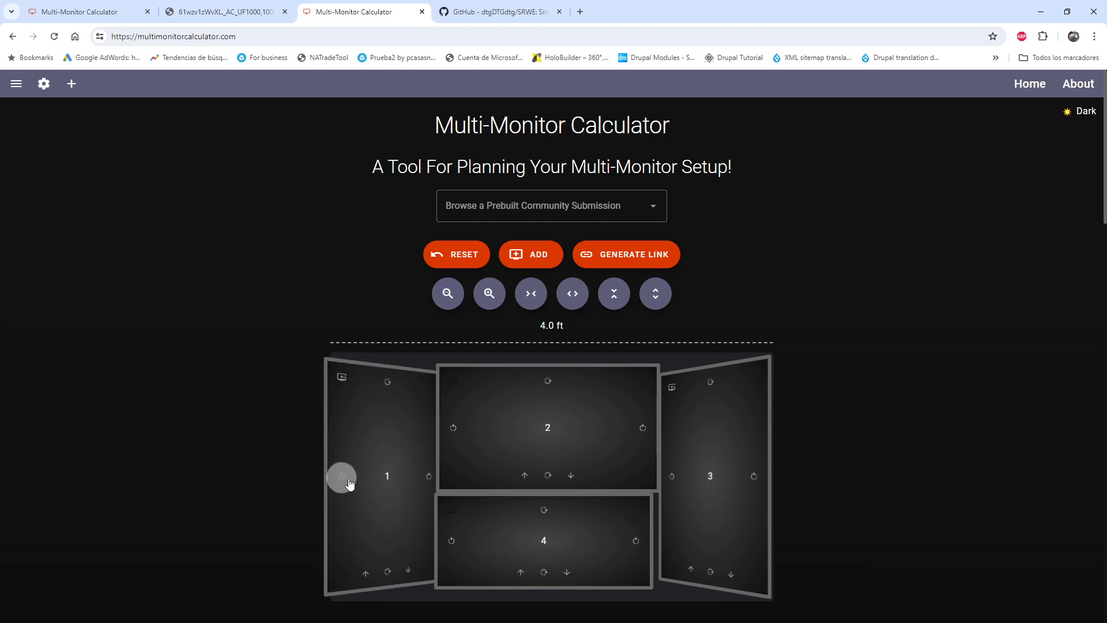
click(708, 571)
click(708, 571)
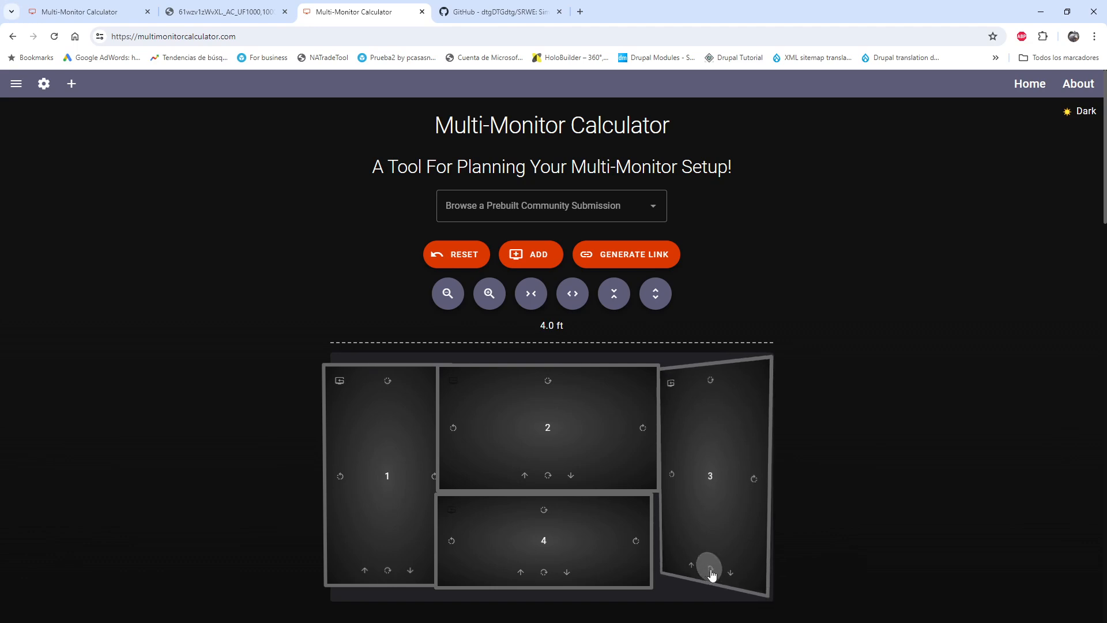
click(754, 478)
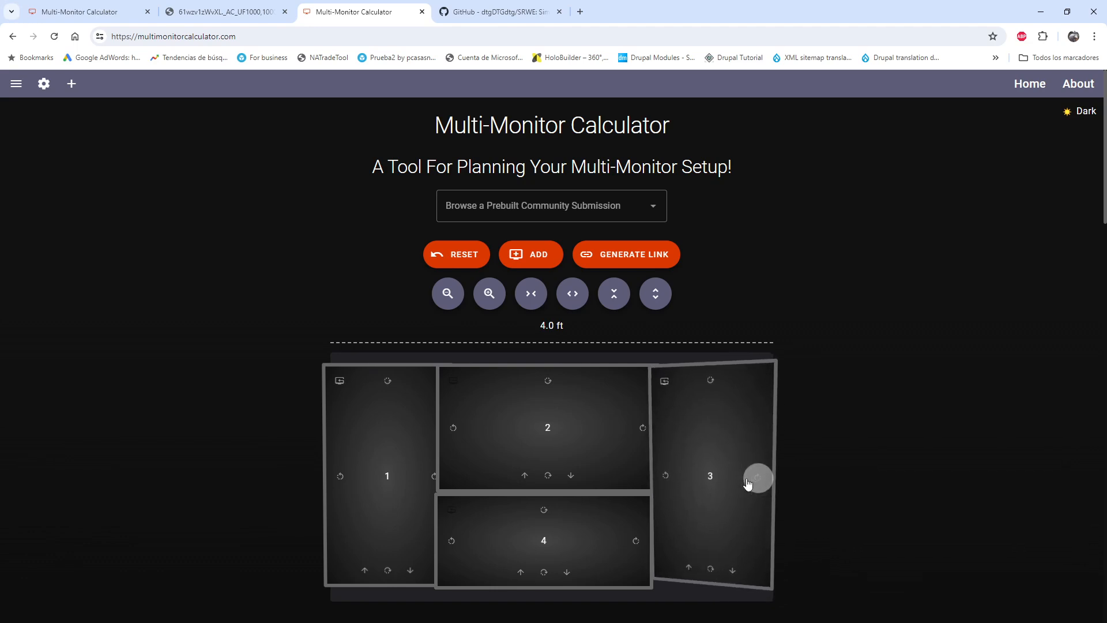
click(713, 571)
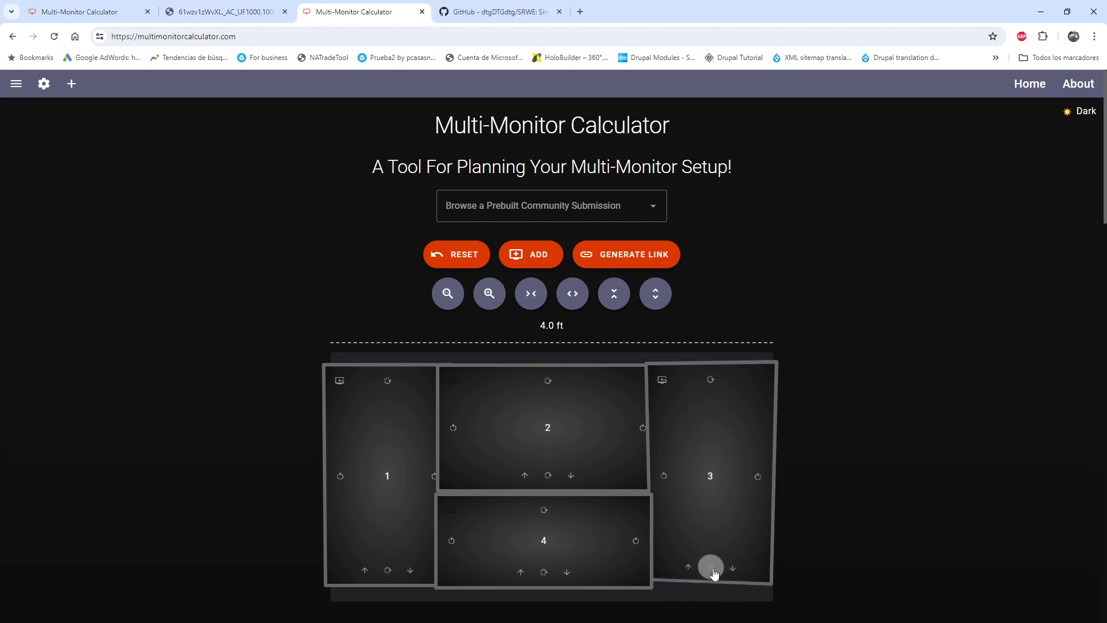
click(711, 385)
click(712, 386)
Shift monitor 2 right until it clears monitor 1's edge, and try out positions for monitor 4 below it
drag(460, 555, 511, 539)
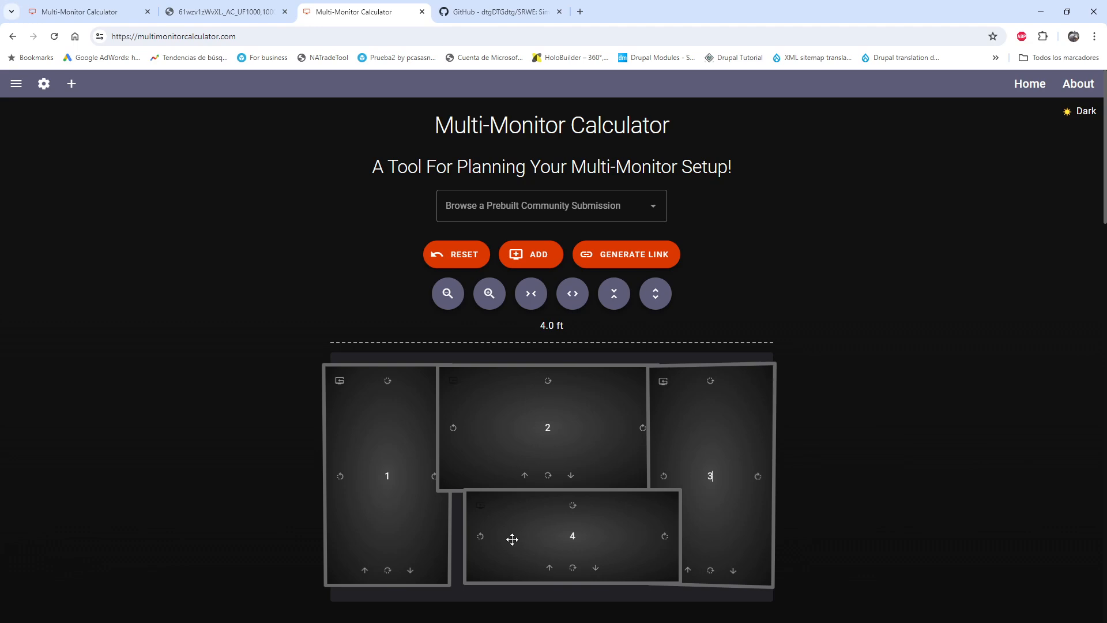
mouse_move(511, 417)
mouse_down()
mouse_move(538, 420)
mouse_move(528, 417)
mouse_up()
drag(563, 519, 552, 536)
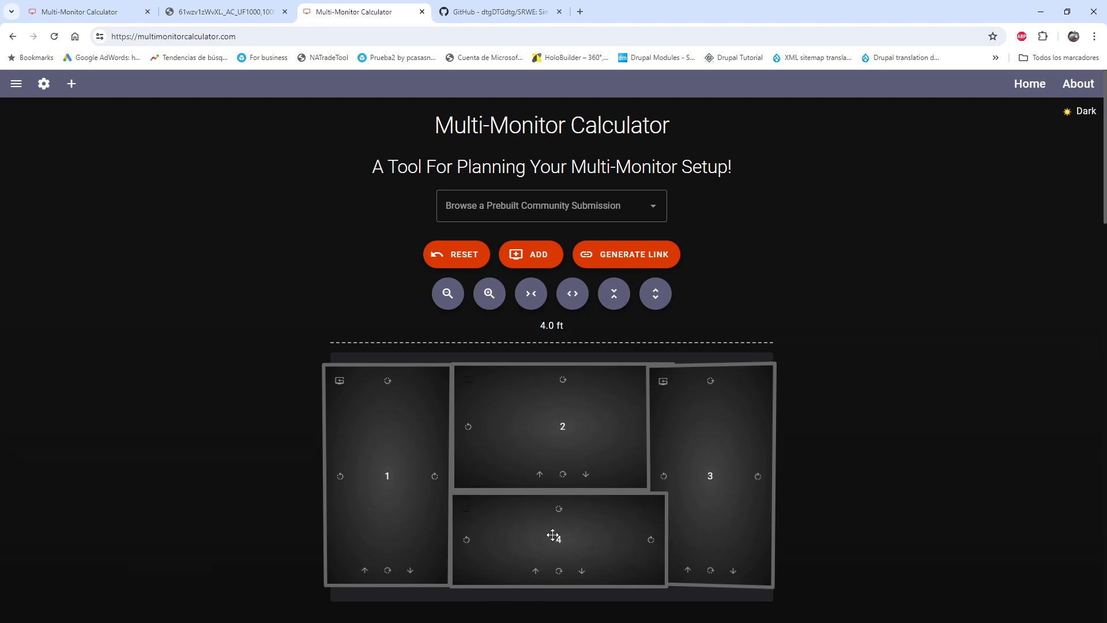
drag(497, 561, 508, 552)
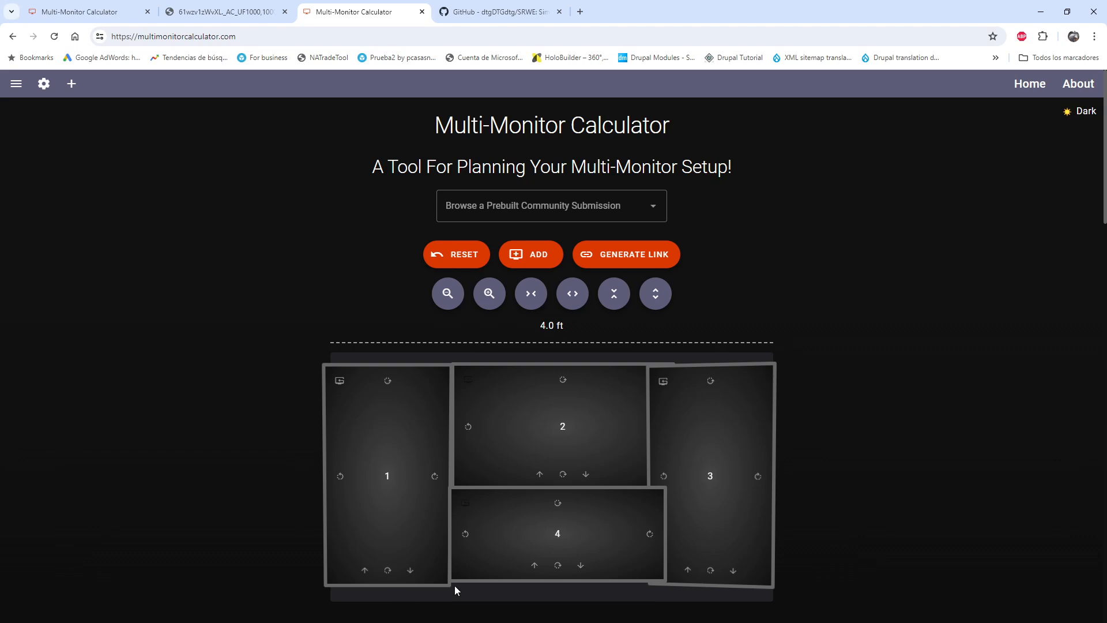
drag(608, 531, 565, 541)
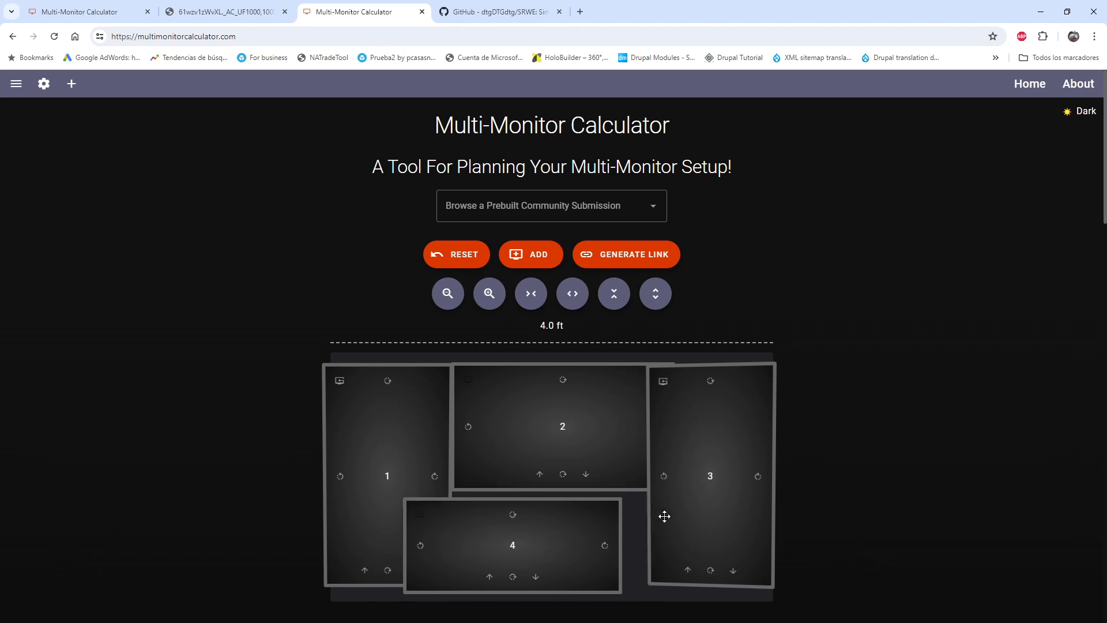
Move monitor 3 outward against monitor 2's outer edge, and fit monitor 4 directly beneath monitor 2
drag(664, 516, 714, 511)
drag(551, 542, 597, 535)
drag(745, 512, 733, 517)
drag(580, 534, 582, 534)
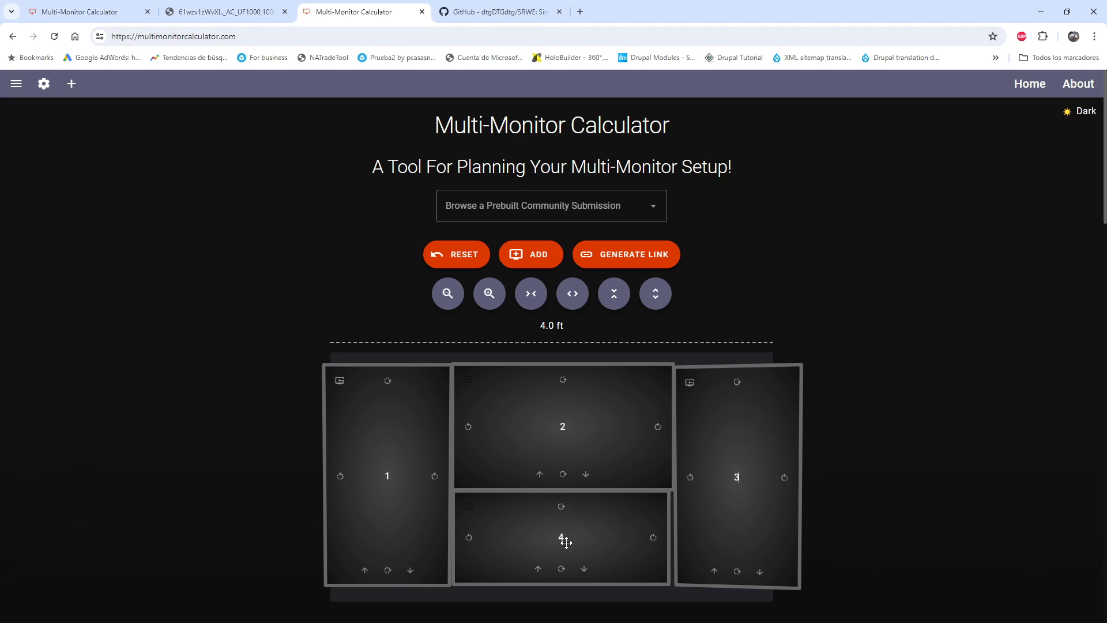
Compare the finished layout with the diagonal, orientation, aspect ratio and resolution listed for each of the four monitors
scroll(741, 569, down, 6)
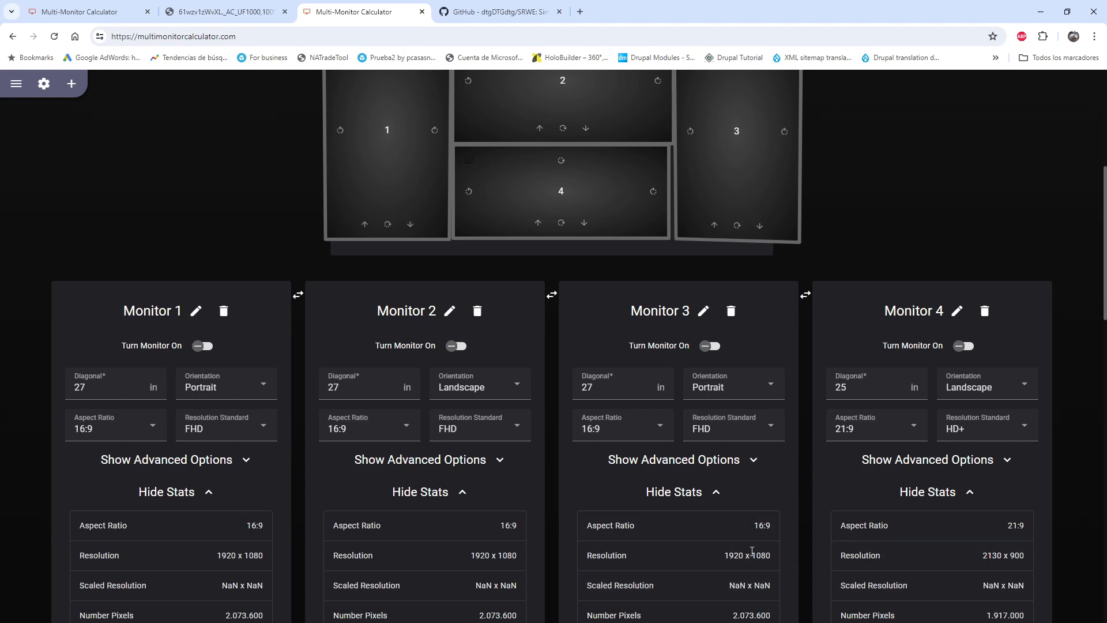
scroll(737, 492, up, 3)
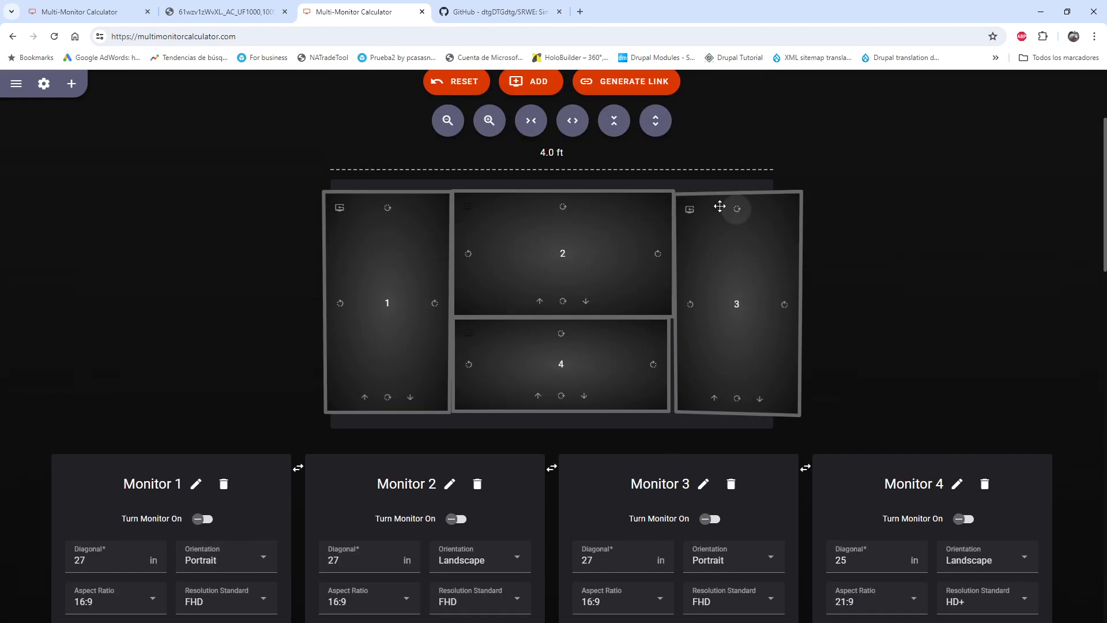
scroll(699, 387, down, 4)
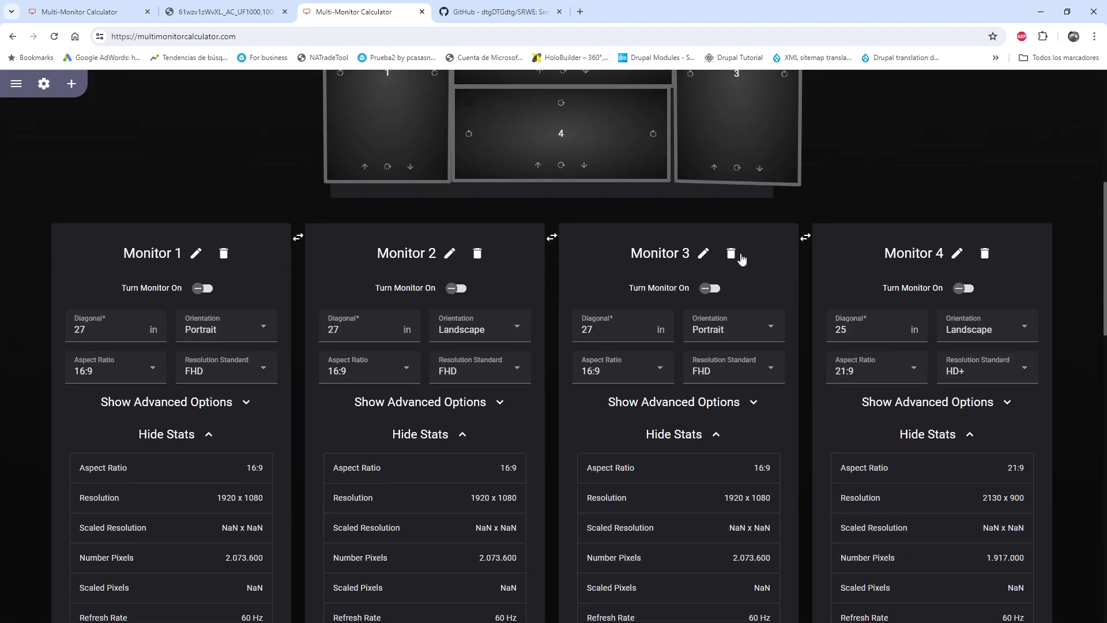
scroll(743, 259, up, 4)
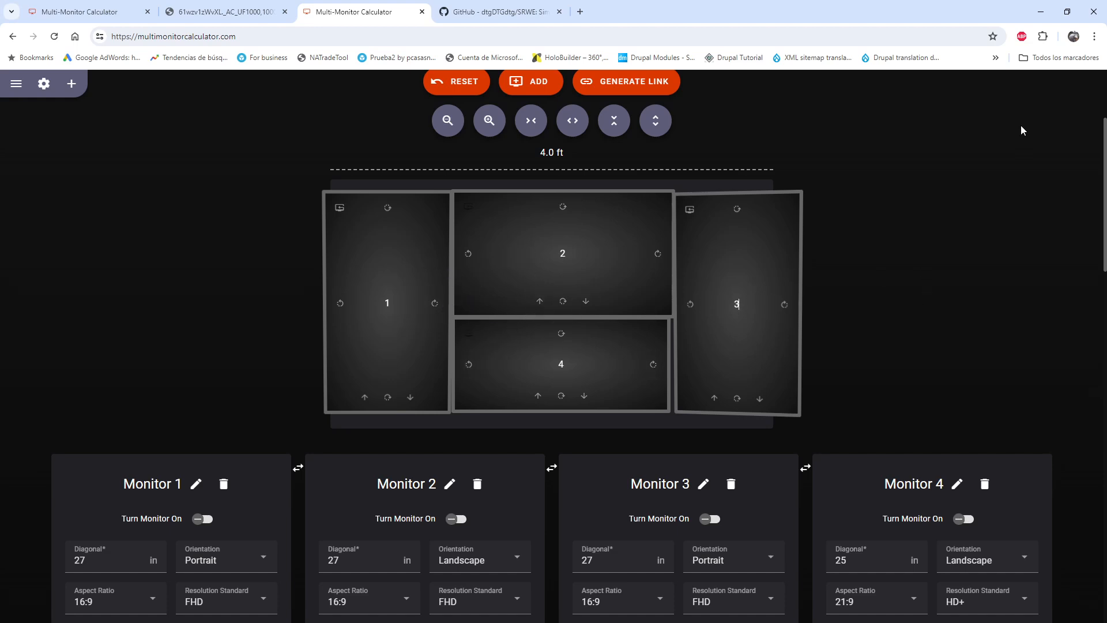
Minimise the browser and open the NVIDIA Control Panel from the desktop
click(1041, 11)
right_click(734, 293)
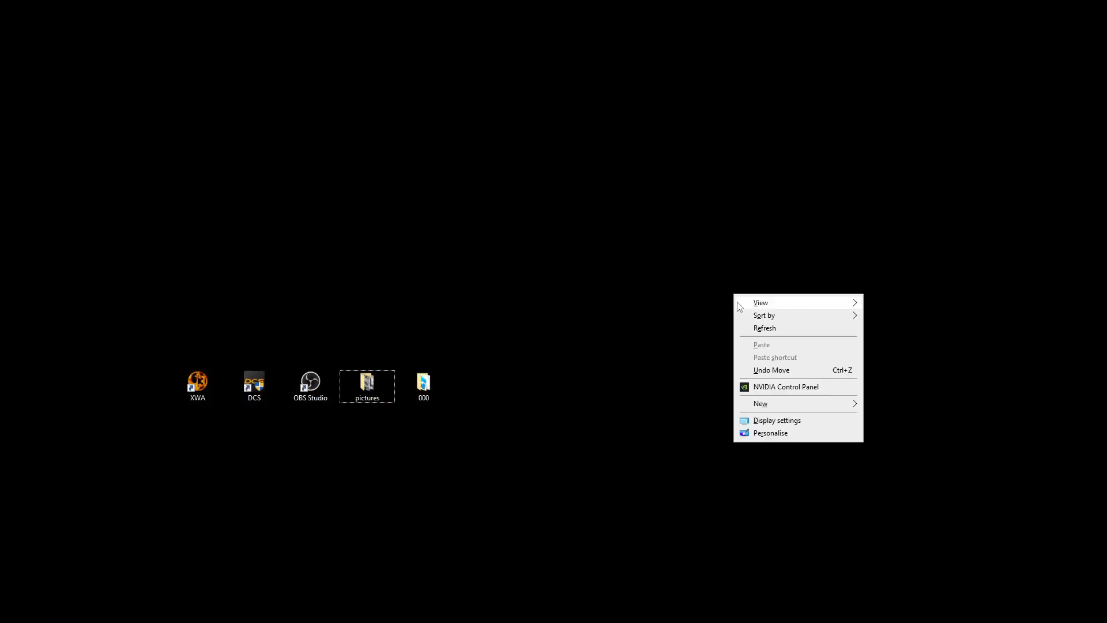
click(801, 387)
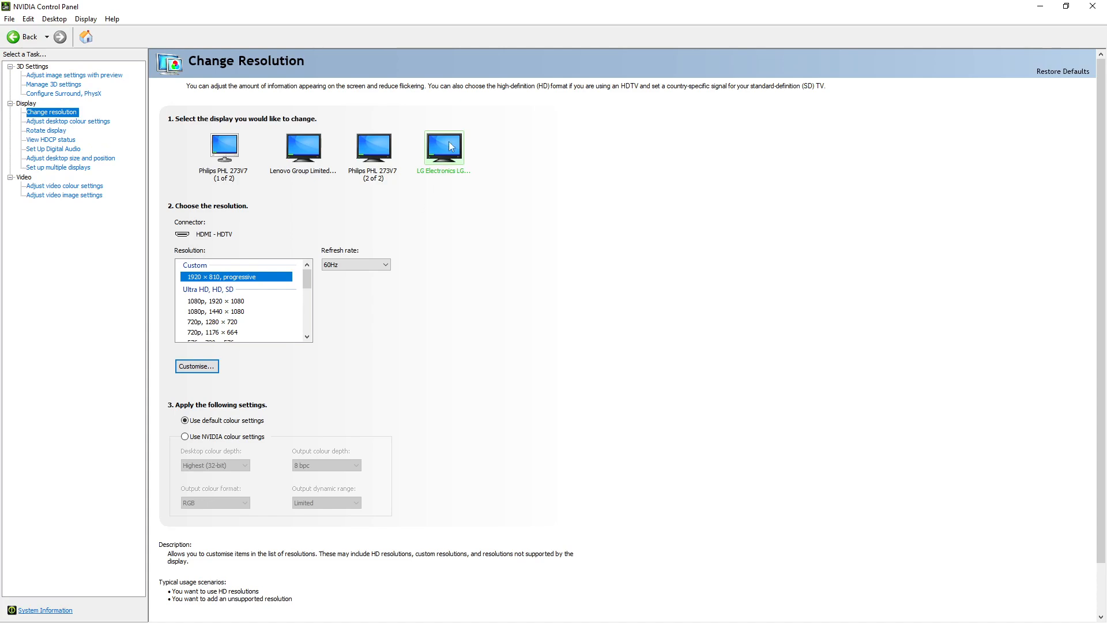
Enable resolutions not exposed by the LG display and open the Create Custom Resolution form
click(207, 369)
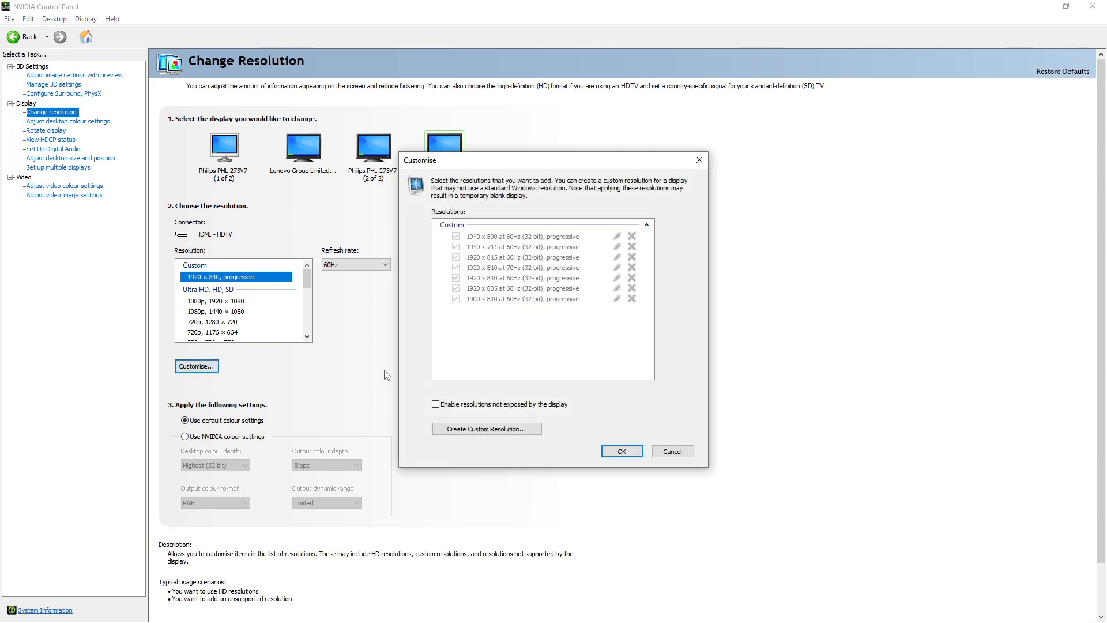
click(435, 405)
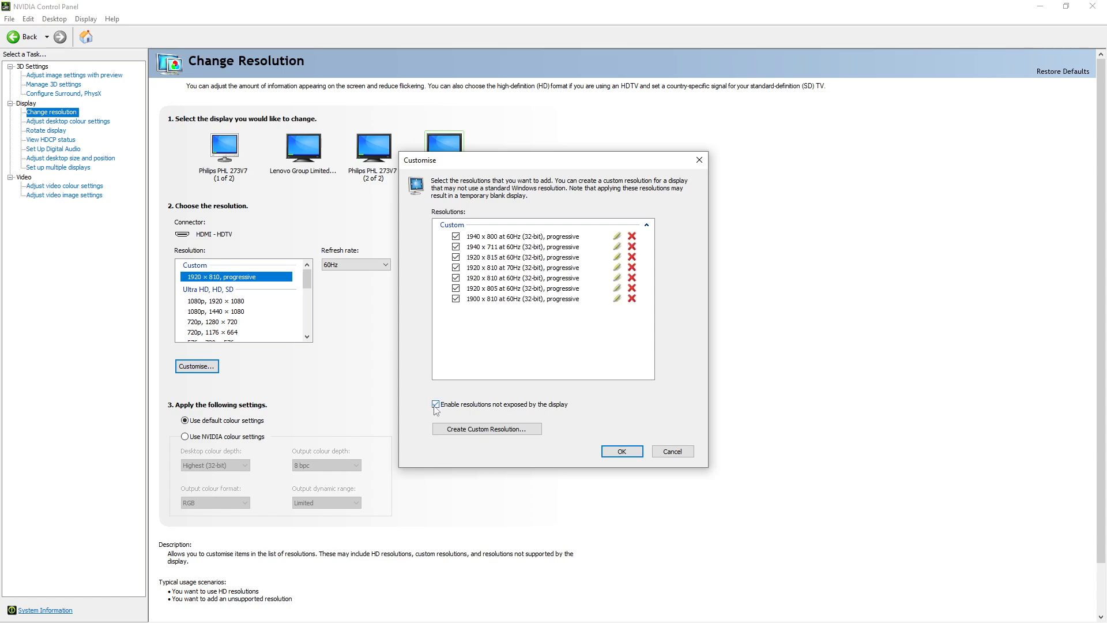
click(508, 431)
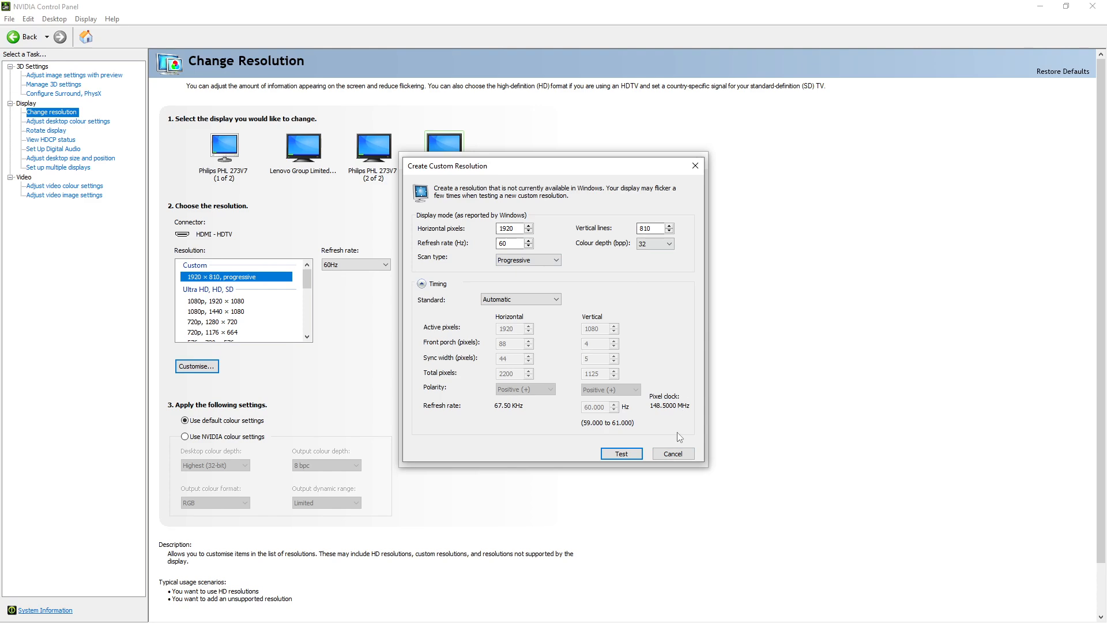
Cancel the custom resolution dialogs without creating a new resolution, and close the NVIDIA Control Panel
click(668, 454)
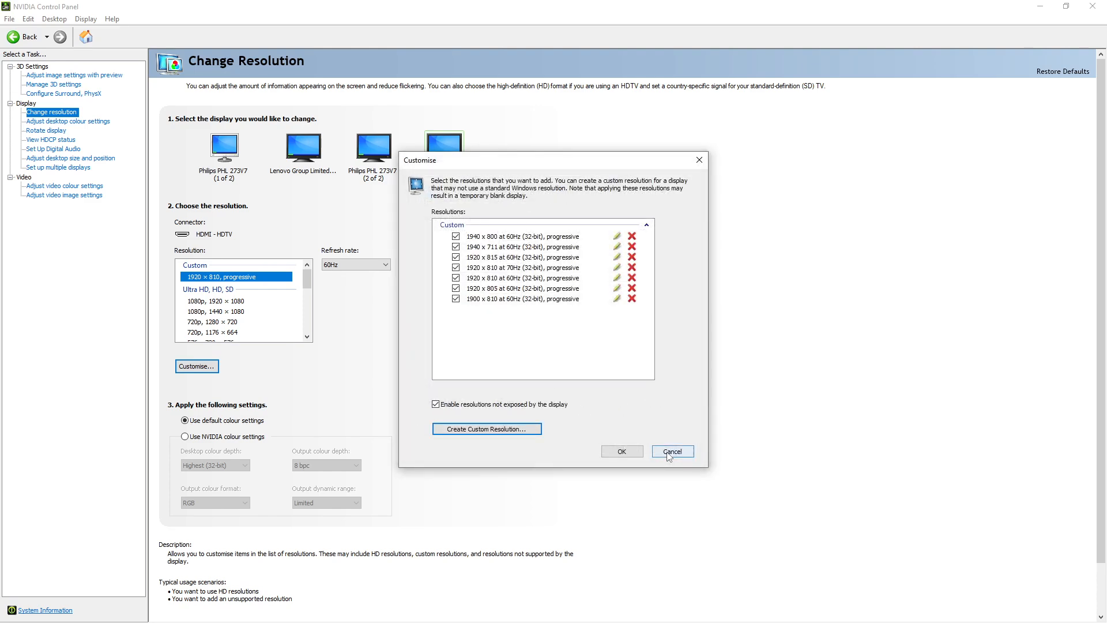
click(675, 452)
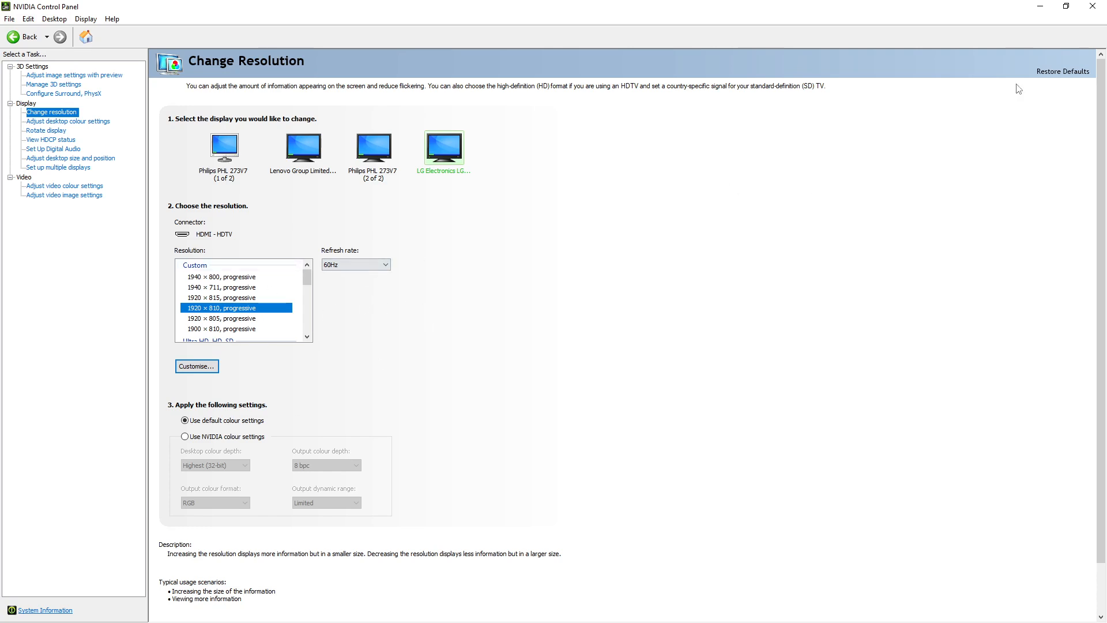
click(1093, 6)
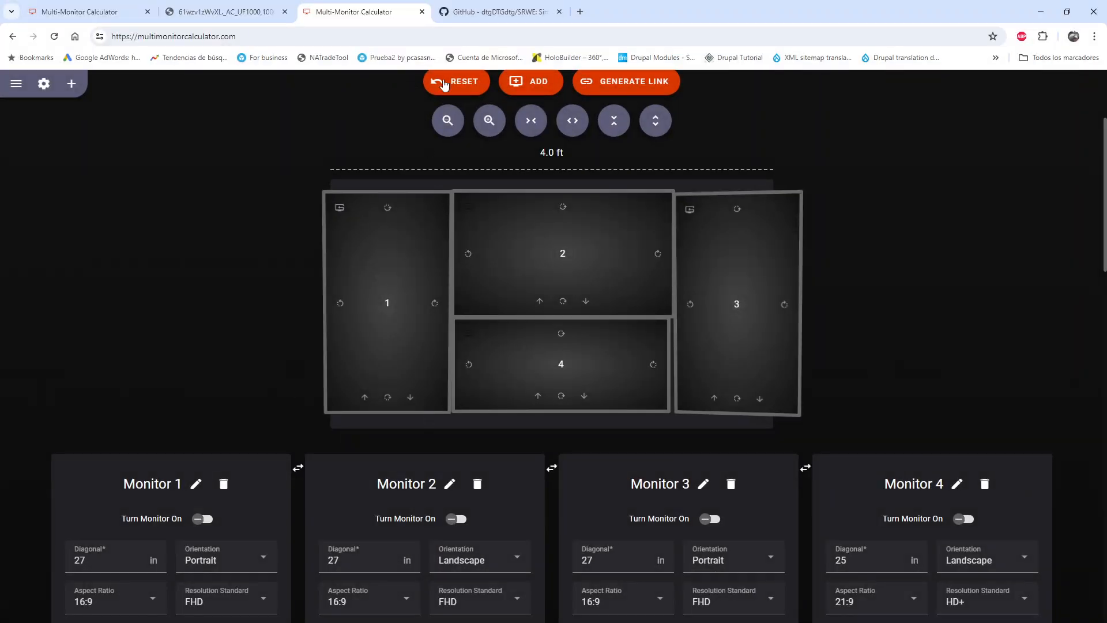
Minimise the browser with the SRWE GitHub page, and look through the running processes selectable in Simple Runtime Window Editor without opening one
click(495, 12)
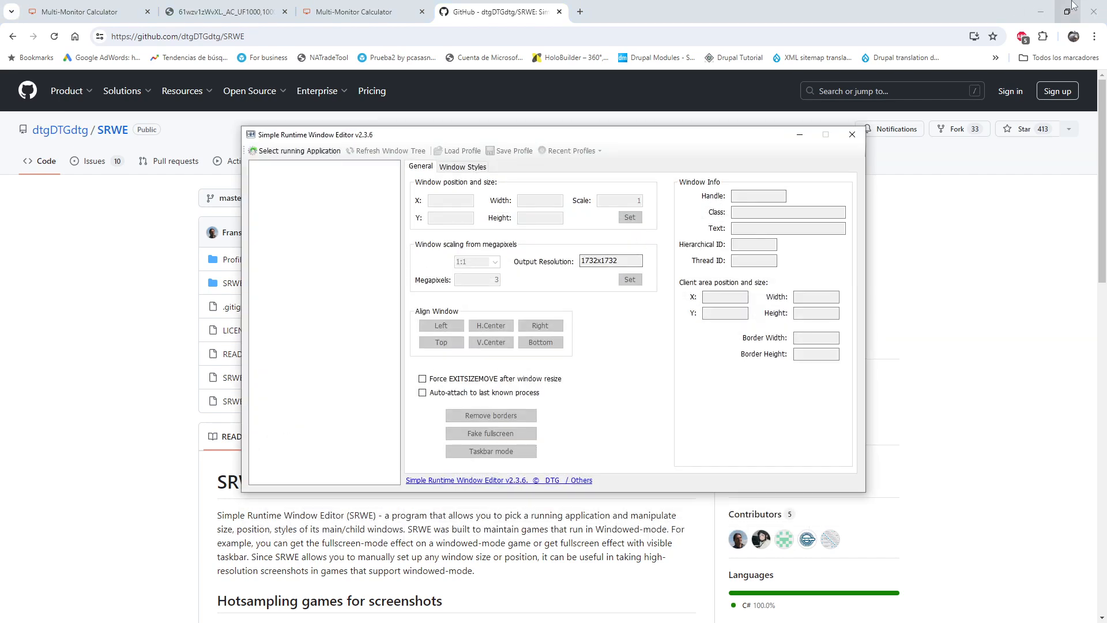
click(1041, 12)
click(298, 151)
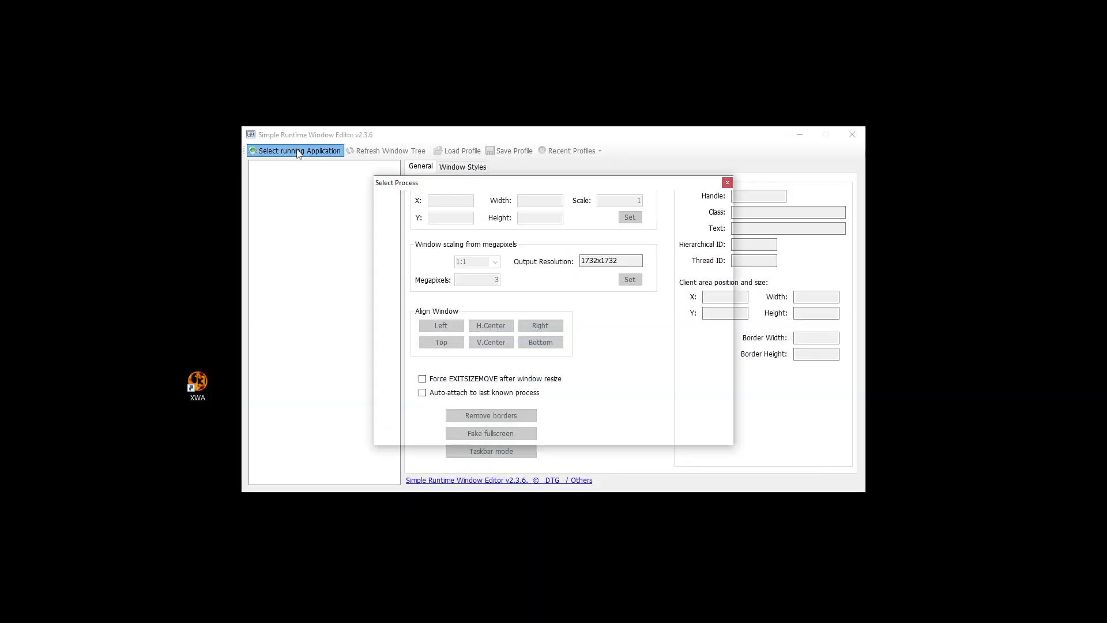
scroll(548, 282, down, 5)
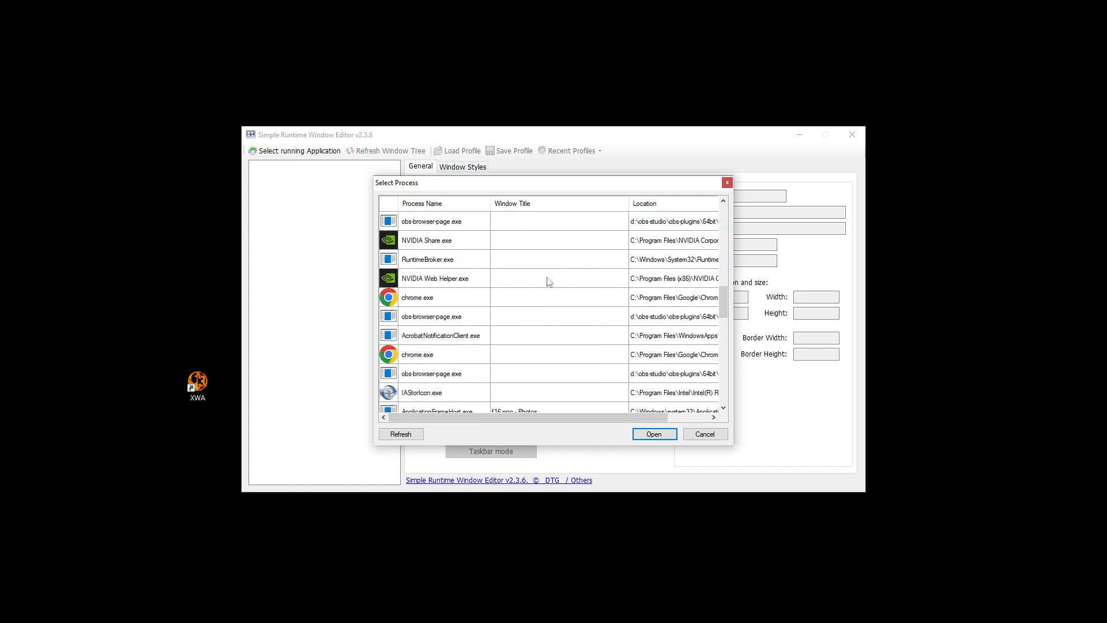
scroll(549, 282, down, 3)
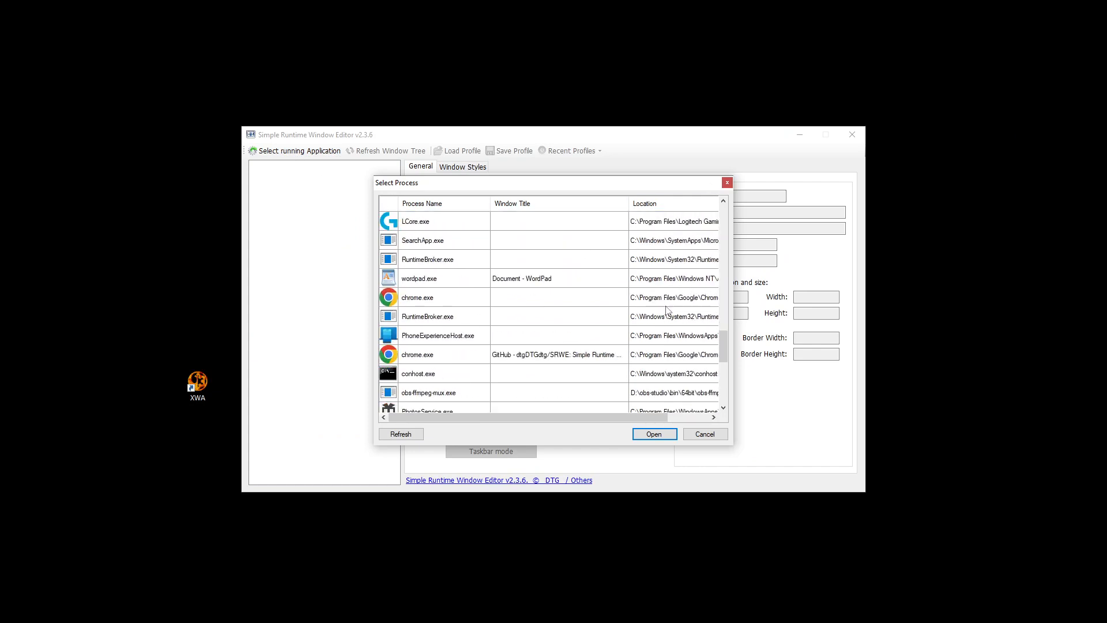
click(705, 434)
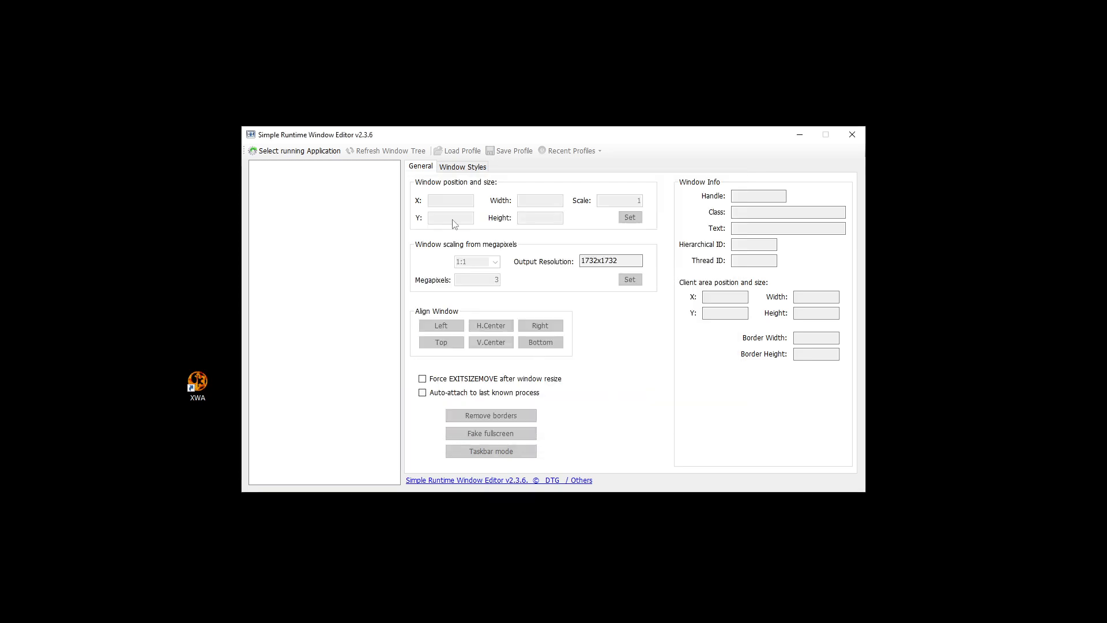